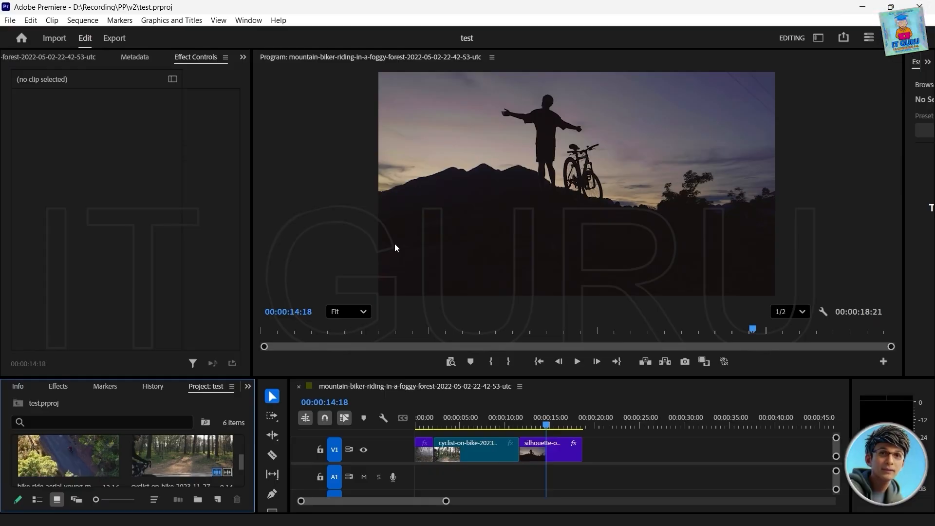
Step: Play back the sequence from near the start and around the silhouette clip to review the existing footage
{"action": "left_click_drag", "start_coordinate": [546, 425], "coordinate": [419, 423]}
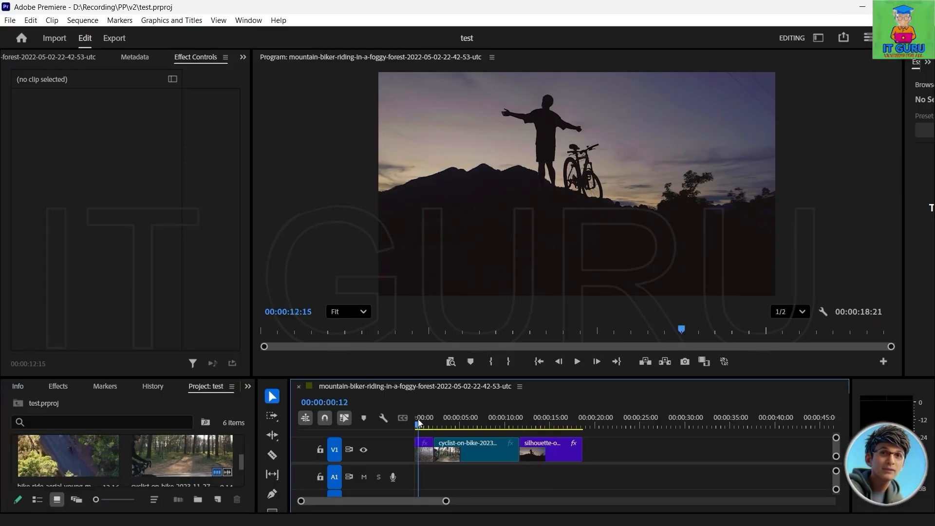
{"action": "left_click", "coordinate": [577, 361]}
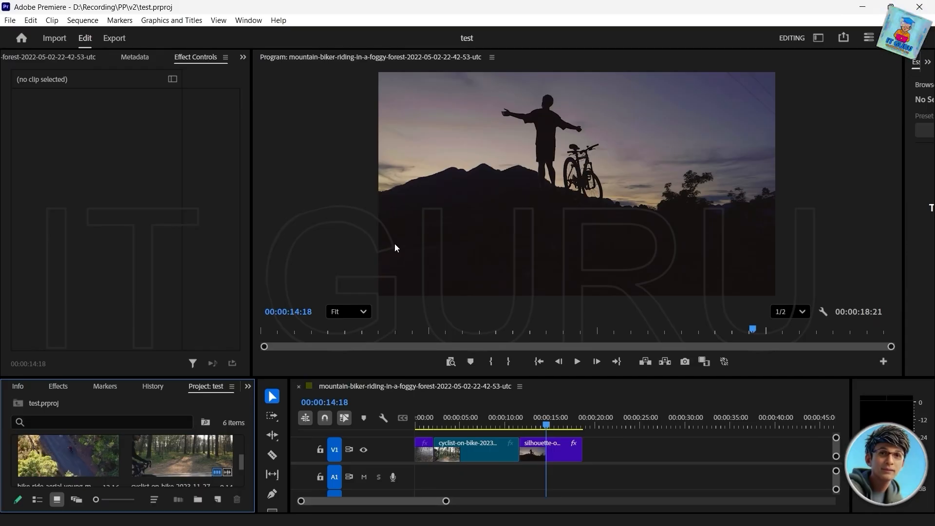
{"action": "mouse_move", "coordinate": [547, 425]}
{"action": "left_mouse_down"}
{"action": "mouse_move", "coordinate": [418, 424]}
{"action": "mouse_move", "coordinate": [539, 426]}
{"action": "left_mouse_up"}
{"action": "left_click", "coordinate": [577, 364]}
{"action": "left_click", "coordinate": [576, 364]}
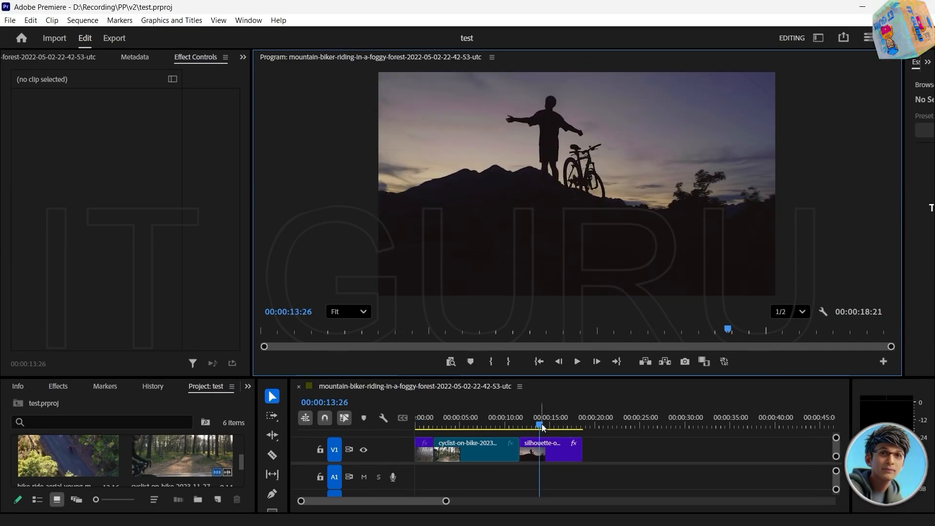
Step: Start Scale keyframing on the first mountain-biker clip at 00:00:00:28 and set that keyframe to 190
{"action": "left_click_drag", "start_coordinate": [542, 427], "coordinate": [427, 429]}
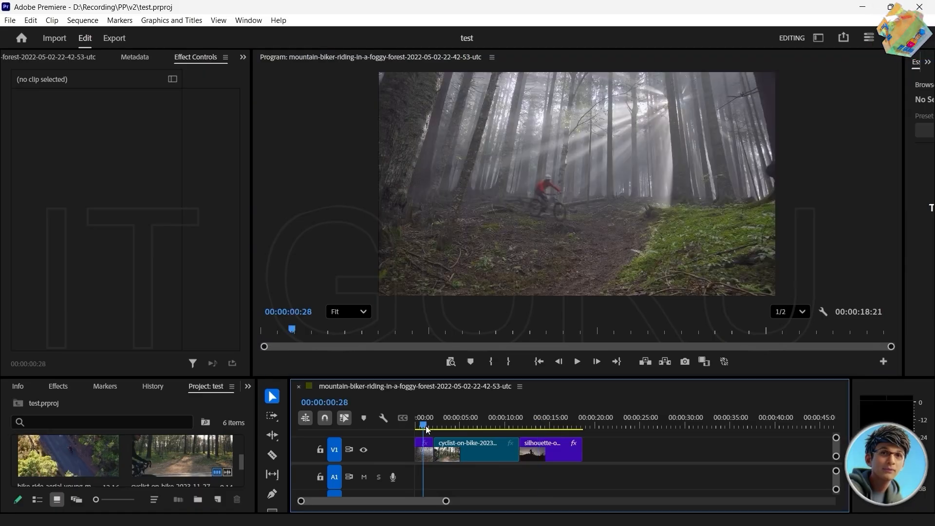
{"action": "left_click", "coordinate": [424, 448]}
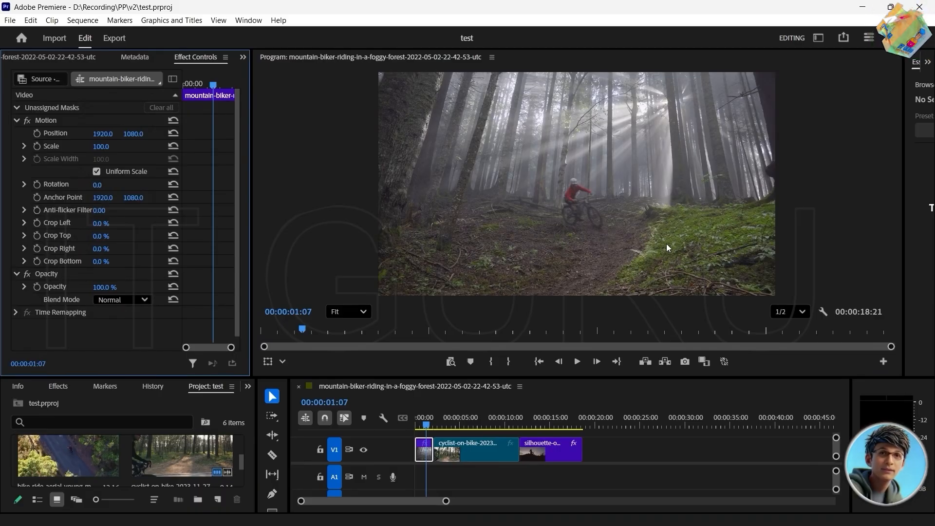
{"action": "mouse_move", "coordinate": [426, 426]}
{"action": "left_mouse_down"}
{"action": "mouse_move", "coordinate": [405, 428]}
{"action": "mouse_move", "coordinate": [425, 432]}
{"action": "left_mouse_up"}
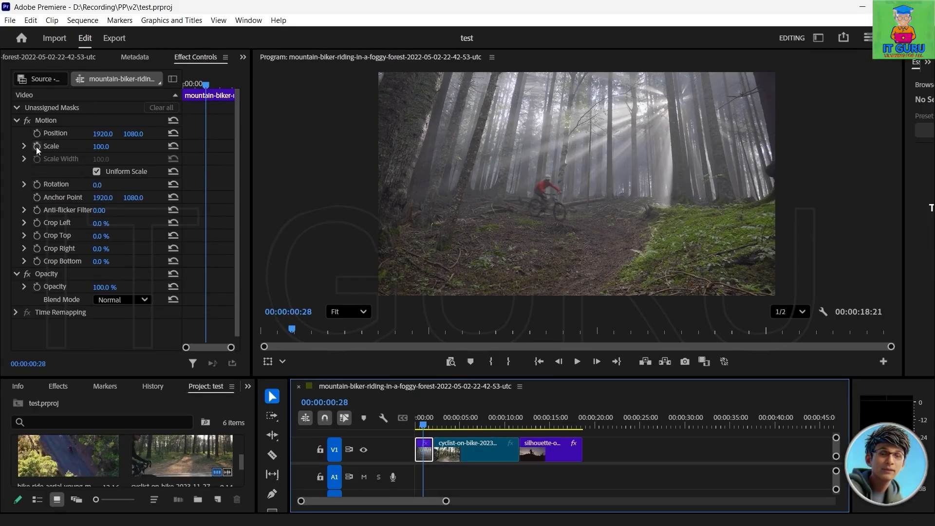
{"action": "left_click", "coordinate": [36, 146]}
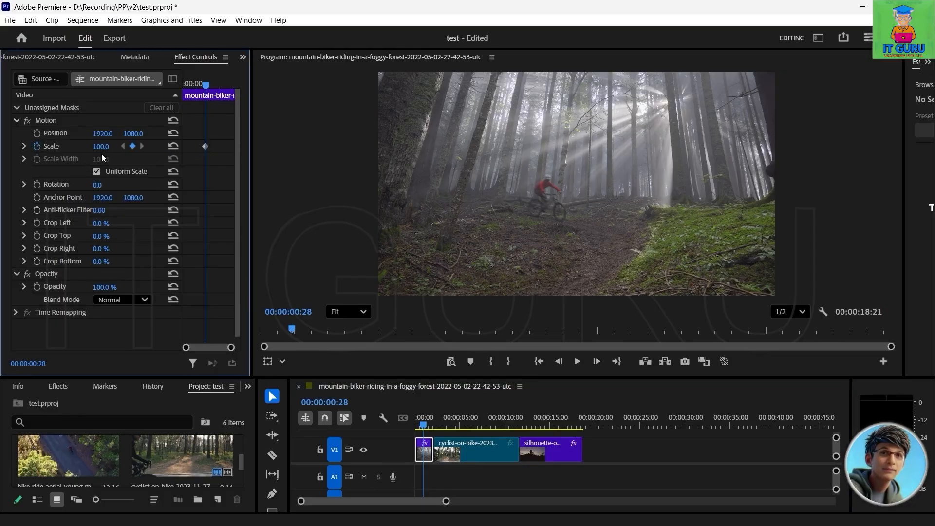
{"action": "left_click_drag", "start_coordinate": [101, 147], "coordinate": [144, 147]}
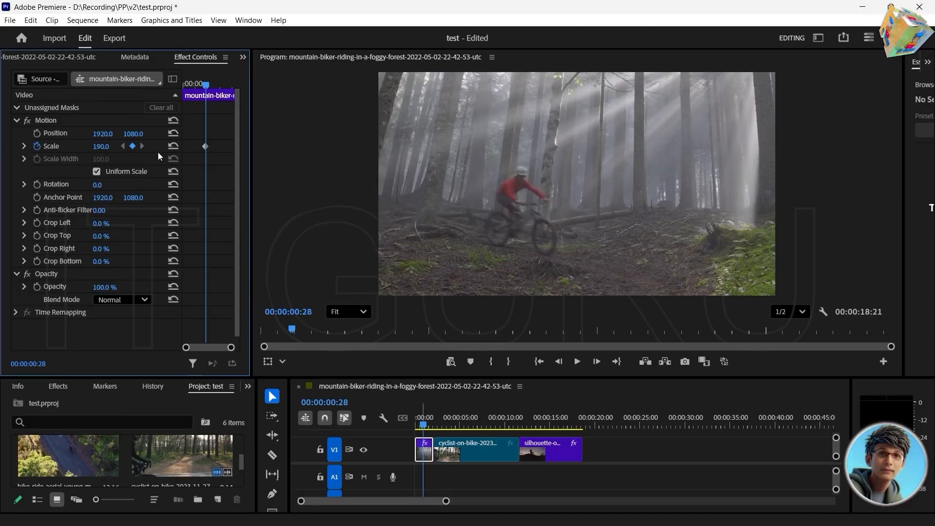
Step: Add a Scale keyframe of 100 at the very start of the mountain-biker clip
{"action": "left_click_drag", "start_coordinate": [206, 84], "coordinate": [180, 101]}
{"action": "key", "text": "space"}
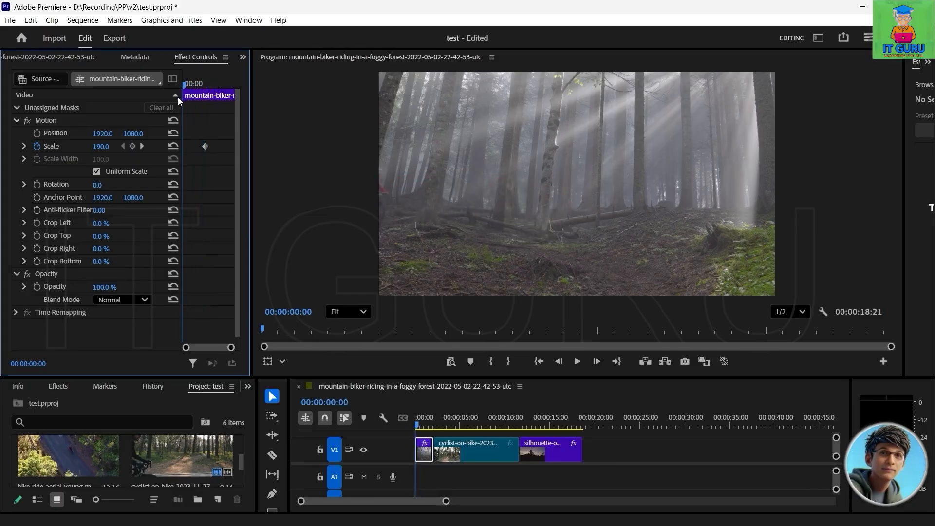
{"action": "left_click", "coordinate": [102, 146]}
{"action": "type", "text": "1"}
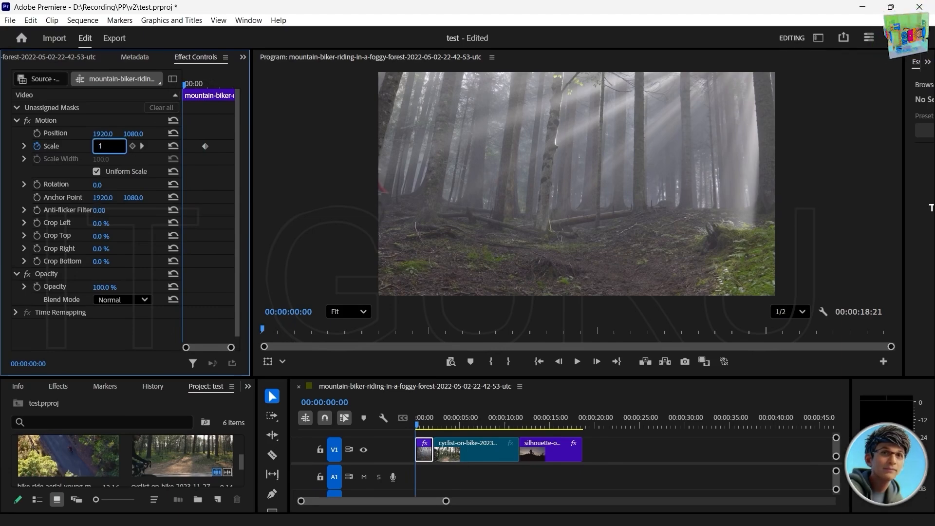
{"action": "type", "text": "00"}
{"action": "key", "text": "Return"}
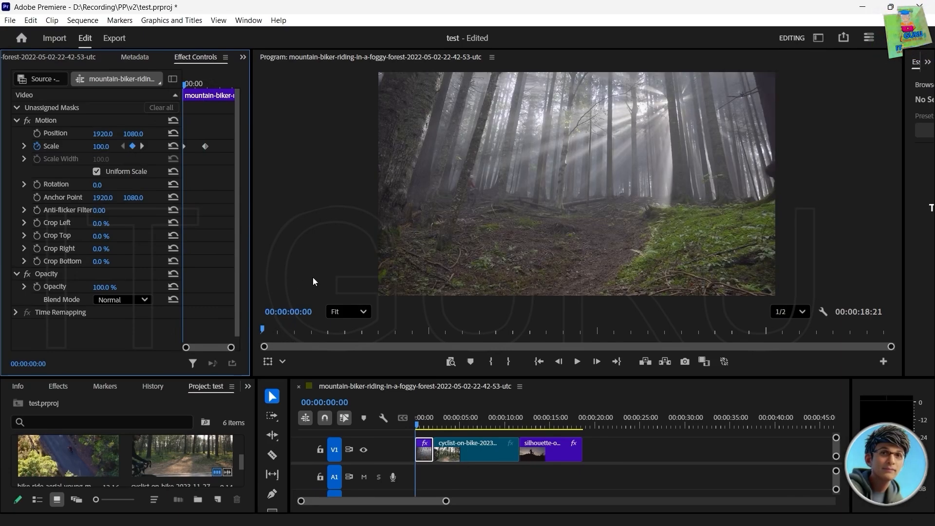
Step: Play and scrub through the mountain-biker clip to check the zoom between its two Scale keyframes
{"action": "left_click", "coordinate": [577, 361]}
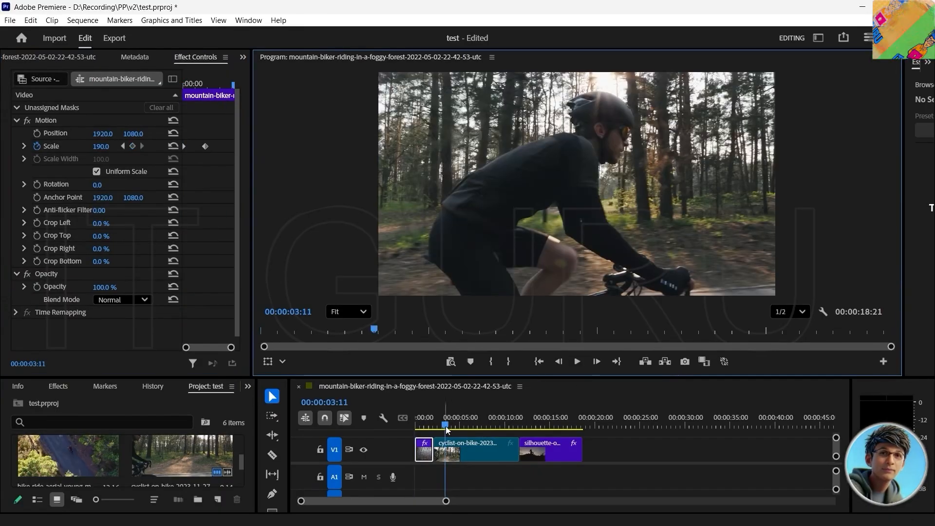
{"action": "left_click", "coordinate": [411, 426]}
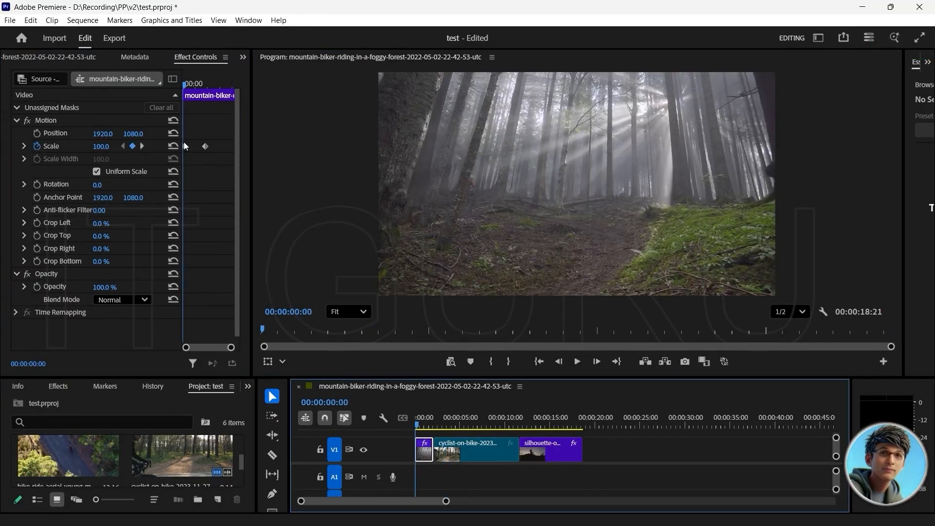
{"action": "left_click", "coordinate": [193, 86]}
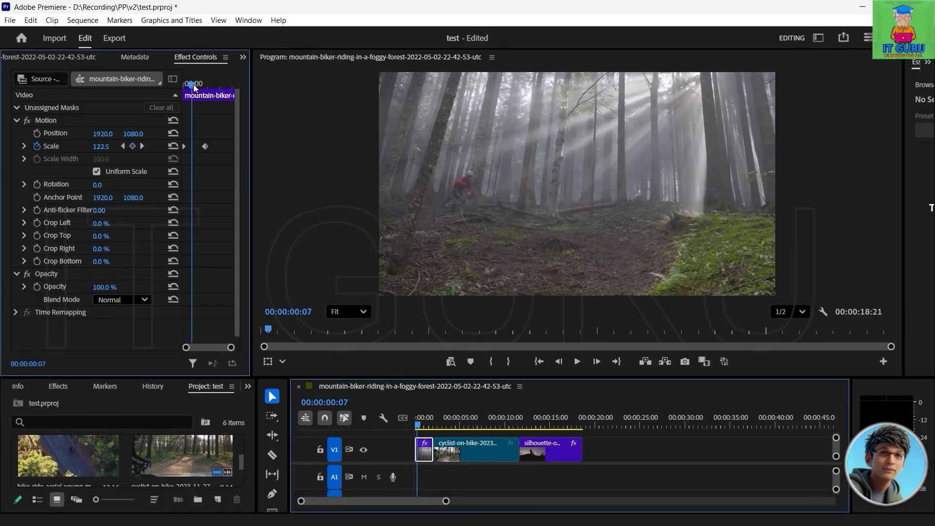
{"action": "left_click_drag", "start_coordinate": [194, 87], "coordinate": [206, 86]}
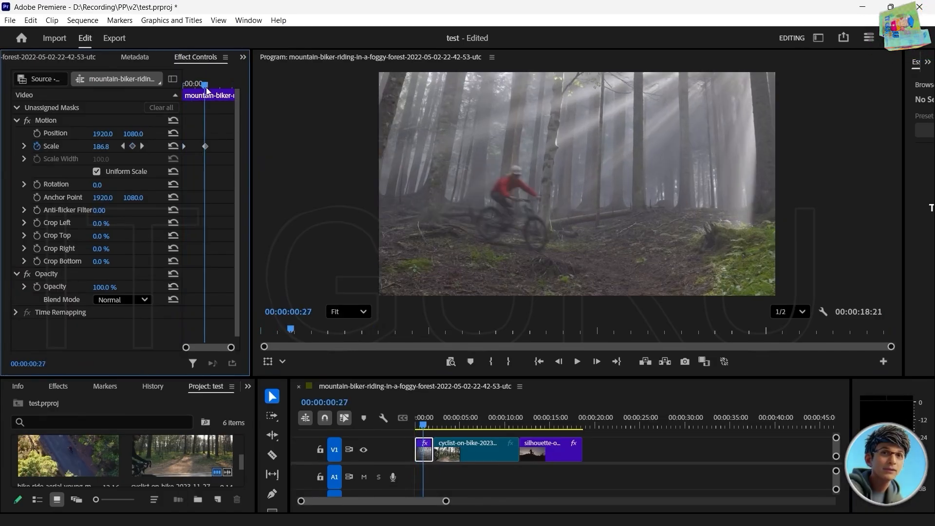
Step: Add a Scale keyframe holding 190 at 00:00:01:22 and set Scale to 191 at the mountain-biker clip's end
{"action": "left_click_drag", "start_coordinate": [206, 90], "coordinate": [228, 96]}
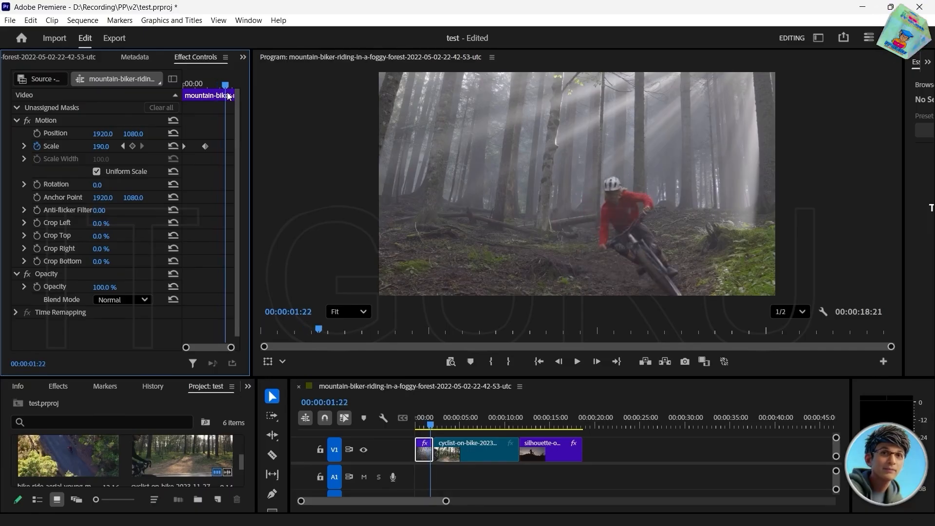
{"action": "left_click", "coordinate": [132, 146]}
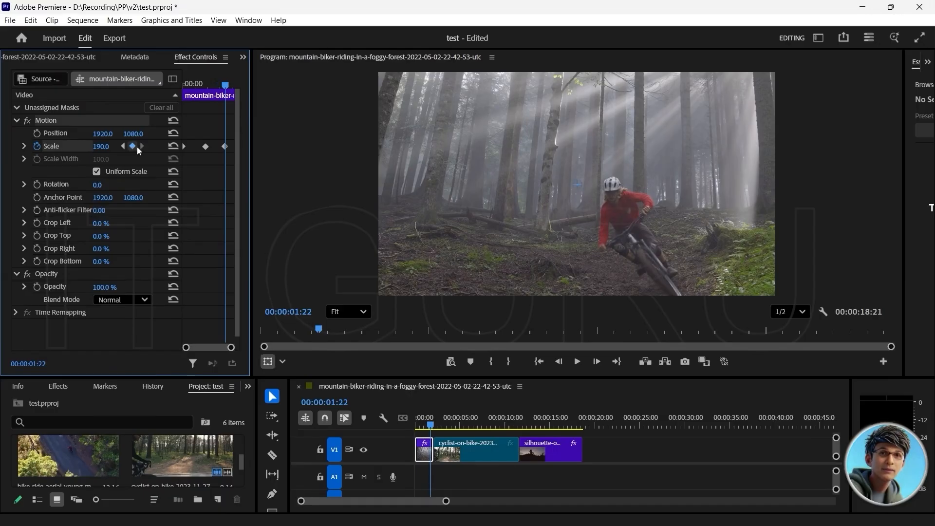
{"action": "left_click_drag", "start_coordinate": [225, 86], "coordinate": [277, 91]}
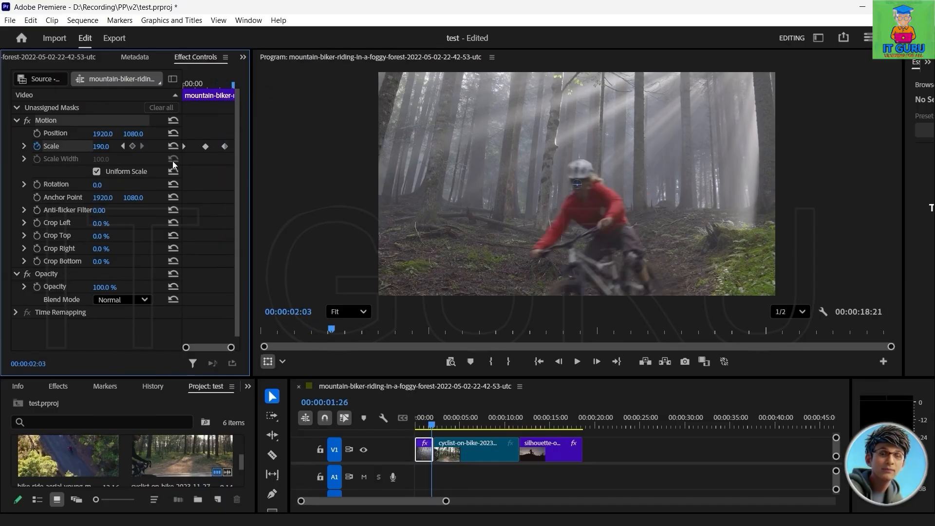
{"action": "left_click_drag", "start_coordinate": [101, 147], "coordinate": [111, 147]}
Step: Play back the end of the mountain-biker clip into the cyclist clip to review the finished zoom
{"action": "key", "text": "space"}
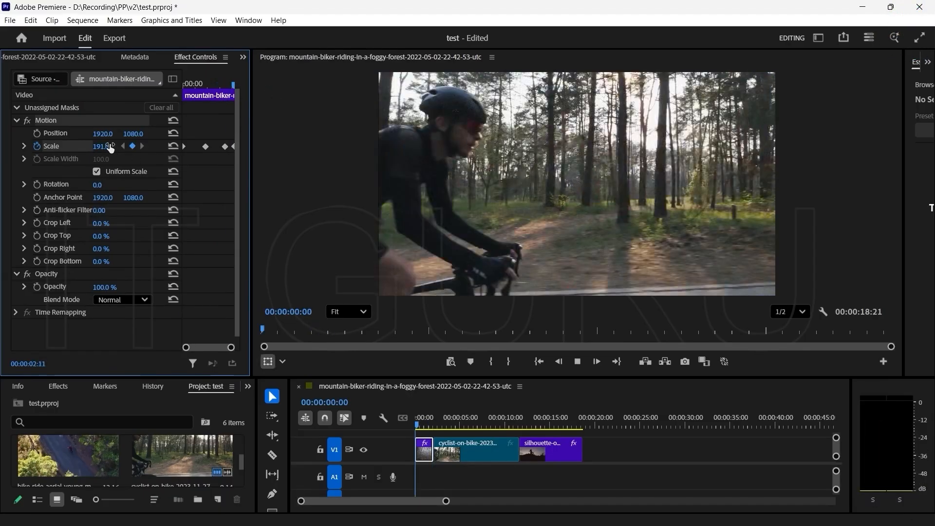
{"action": "left_click", "coordinate": [109, 147]}
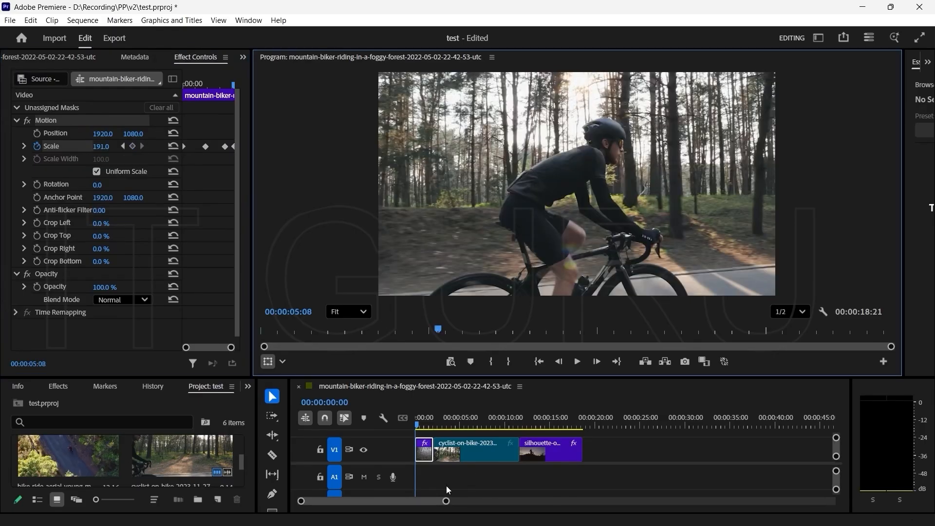
{"action": "left_click_drag", "start_coordinate": [446, 500], "coordinate": [394, 500]}
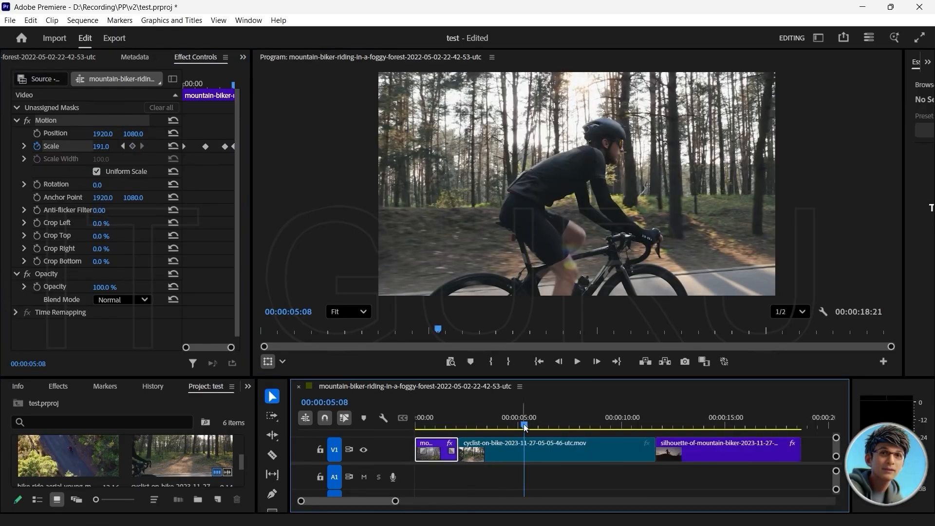
{"action": "left_click_drag", "start_coordinate": [525, 428], "coordinate": [450, 427]}
{"action": "key", "text": "shift+Left"}
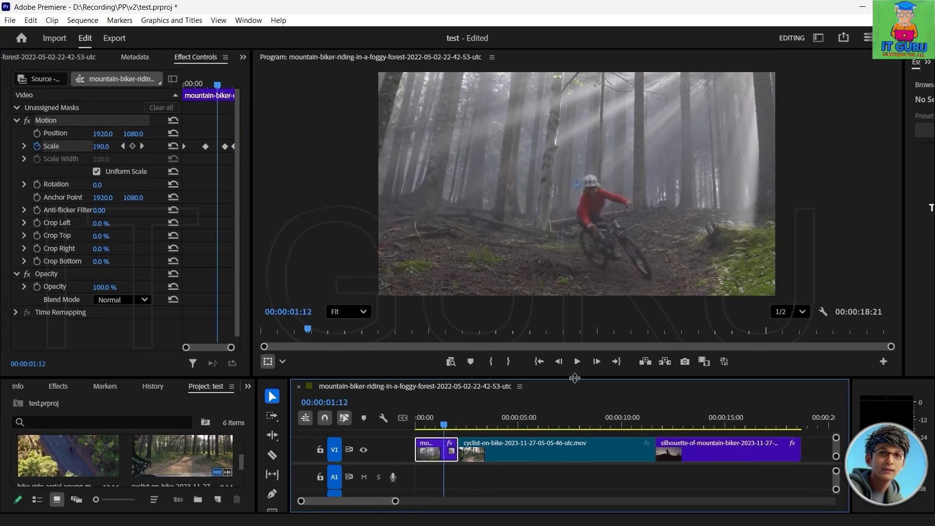
{"action": "left_click", "coordinate": [577, 363]}
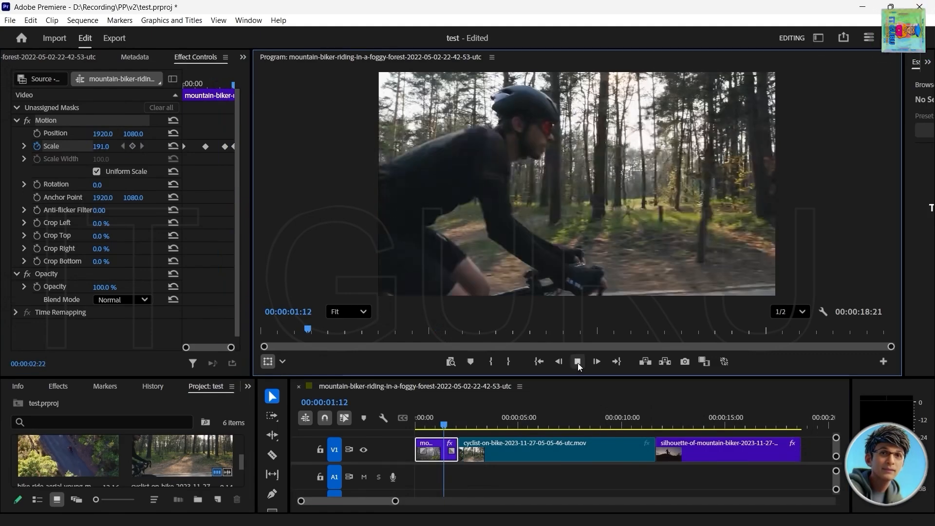
{"action": "key", "text": "space"}
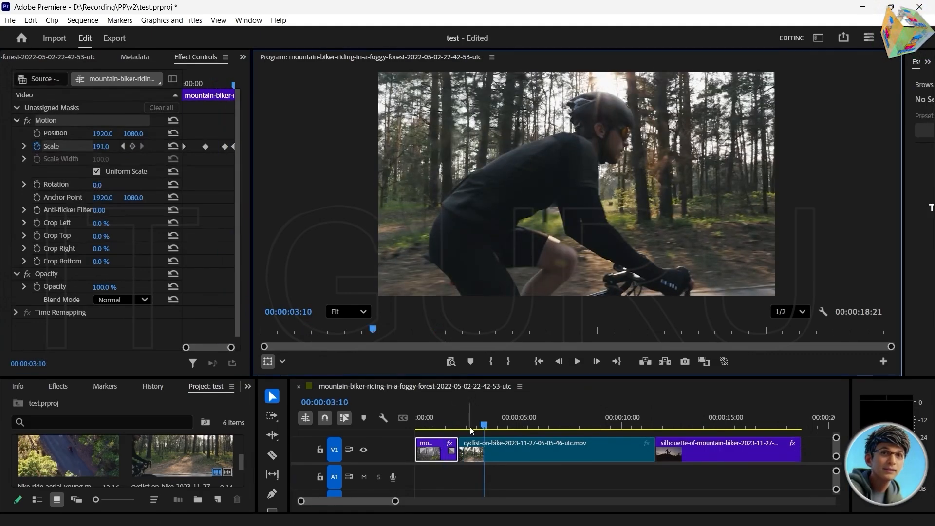
Step: Start Scale keyframing on the cyclist-on-bike clip at 00:00:05:00 with Scale at 100
{"action": "left_click_drag", "start_coordinate": [484, 424], "coordinate": [519, 449]}
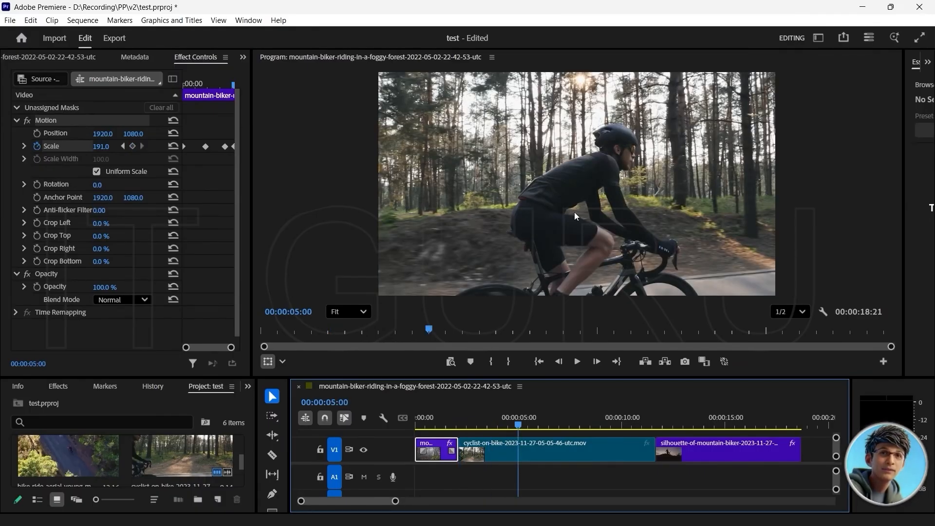
{"action": "left_click", "coordinate": [534, 447]}
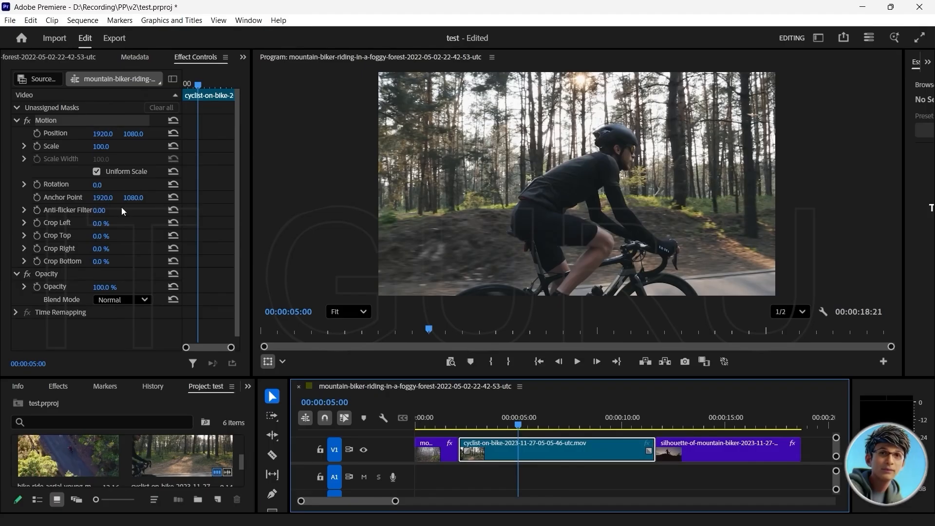
{"action": "left_click", "coordinate": [35, 147]}
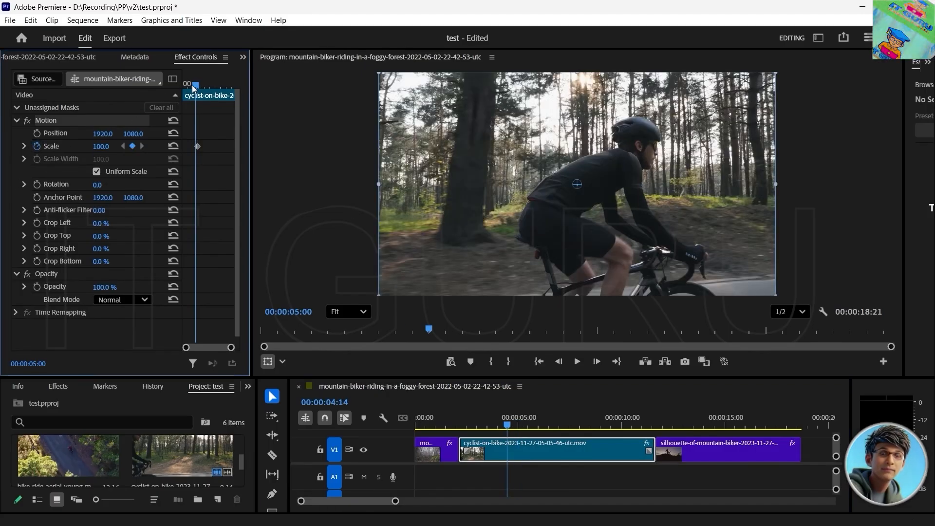
Step: Add a Scale keyframe of 100 at the start of the cyclist-on-bike clip, at 00:00:02:04
{"action": "mouse_move", "coordinate": [192, 84]}
{"action": "left_mouse_down"}
{"action": "mouse_move", "coordinate": [168, 84]}
{"action": "mouse_move", "coordinate": [194, 86]}
{"action": "left_mouse_up"}
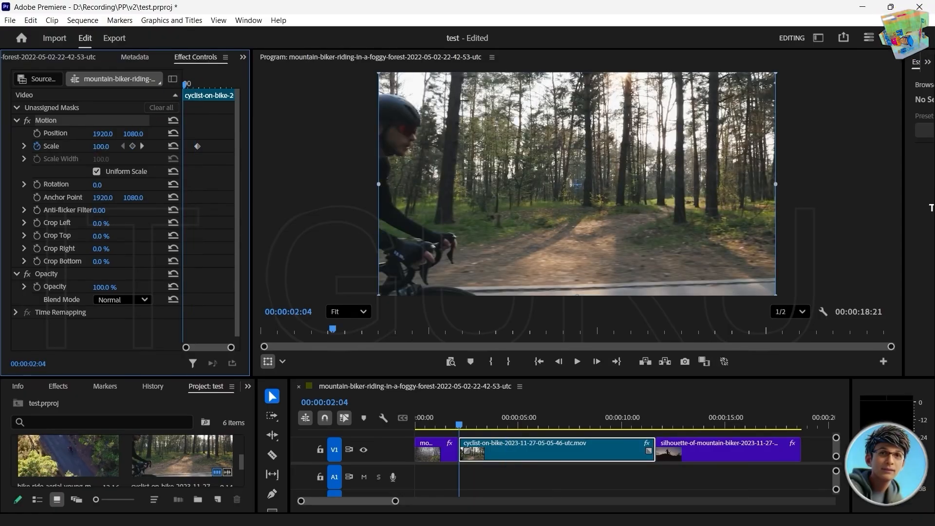
{"action": "left_click_drag", "start_coordinate": [101, 151], "coordinate": [87, 150]}
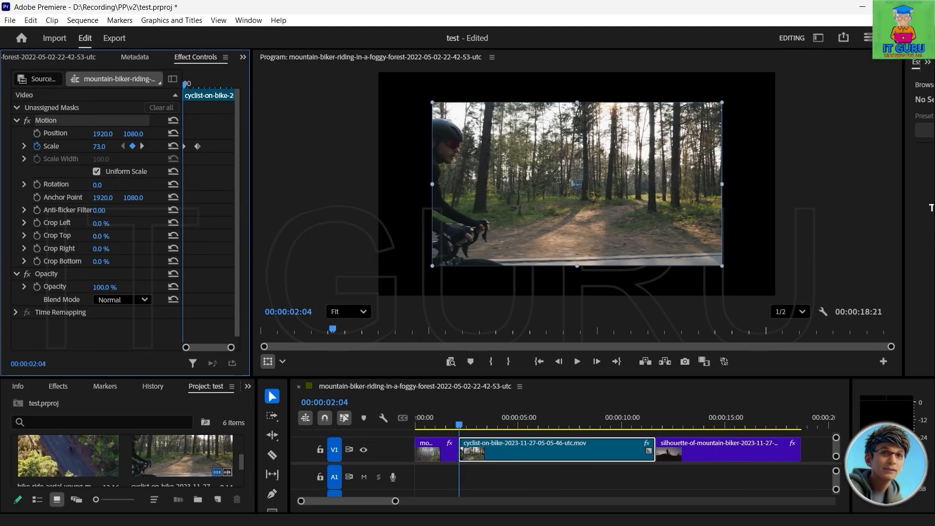
{"action": "left_click_drag", "start_coordinate": [87, 151], "coordinate": [98, 150]}
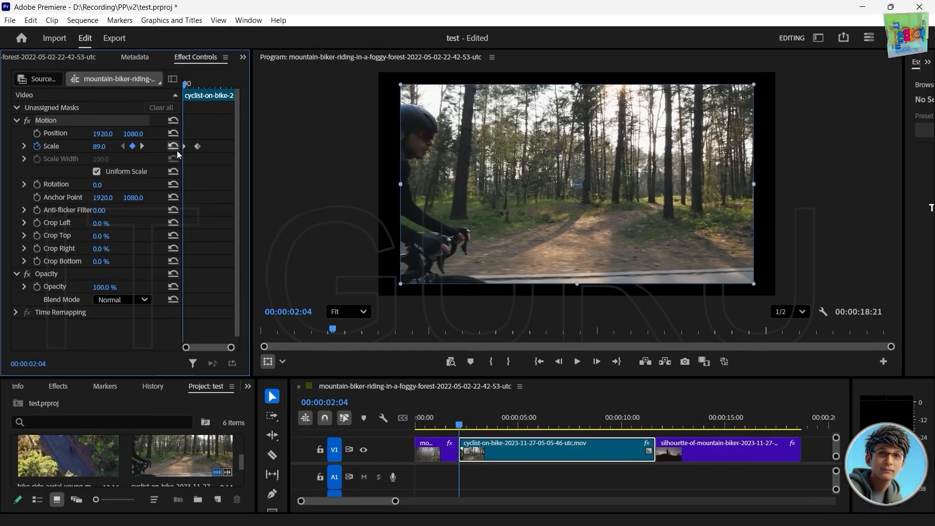
{"action": "left_click", "coordinate": [102, 146]}
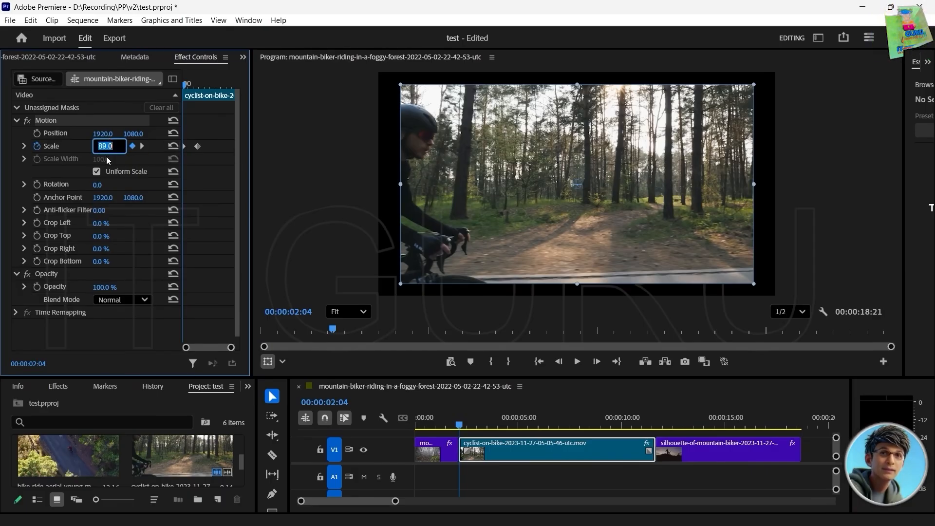
{"action": "type", "text": "1"}
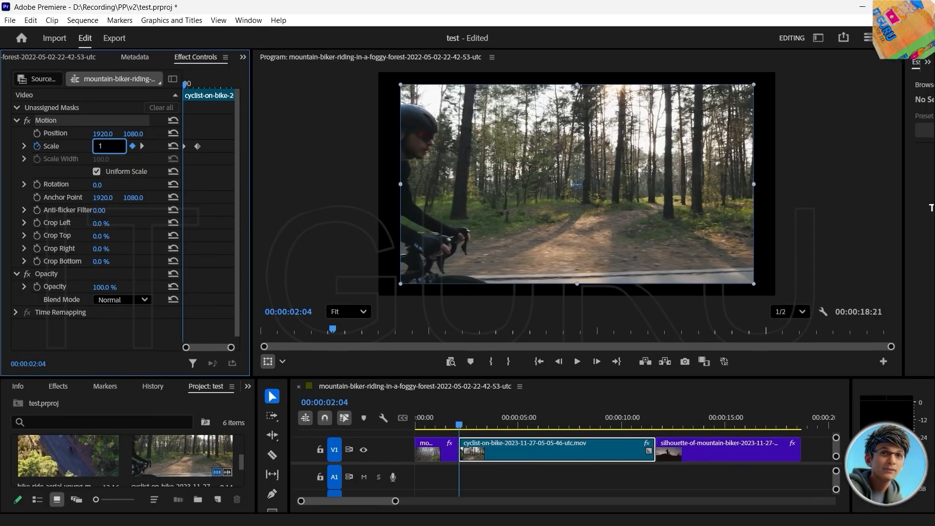
{"action": "type", "text": "00"}
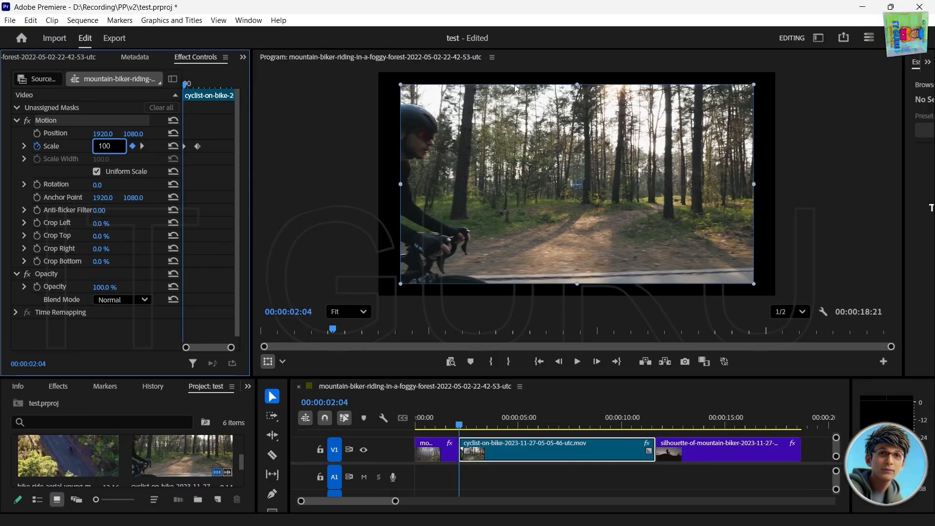
{"action": "key", "text": "Return"}
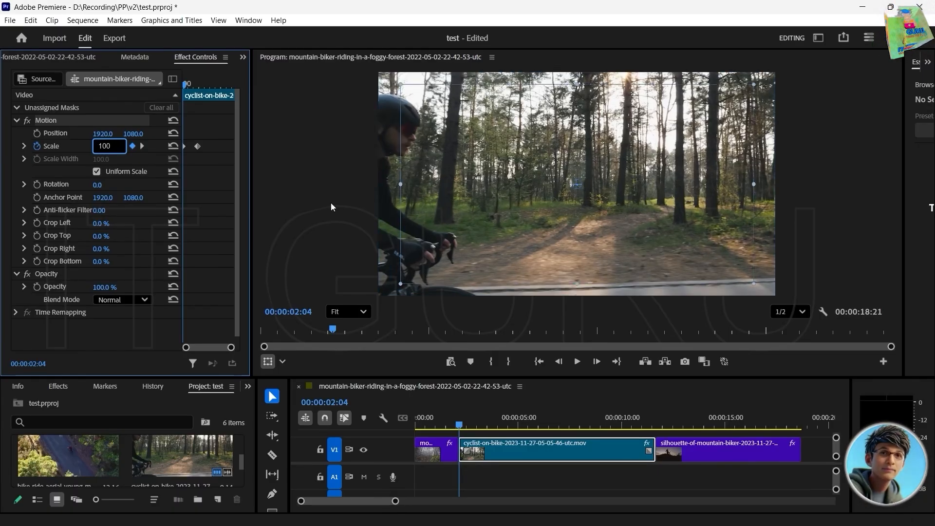
Step: Replace the cyclist-on-bike clip's second Scale keyframe with one at 00:00:04:27 with Scale at 170
{"action": "left_click_drag", "start_coordinate": [184, 86], "coordinate": [197, 146]}
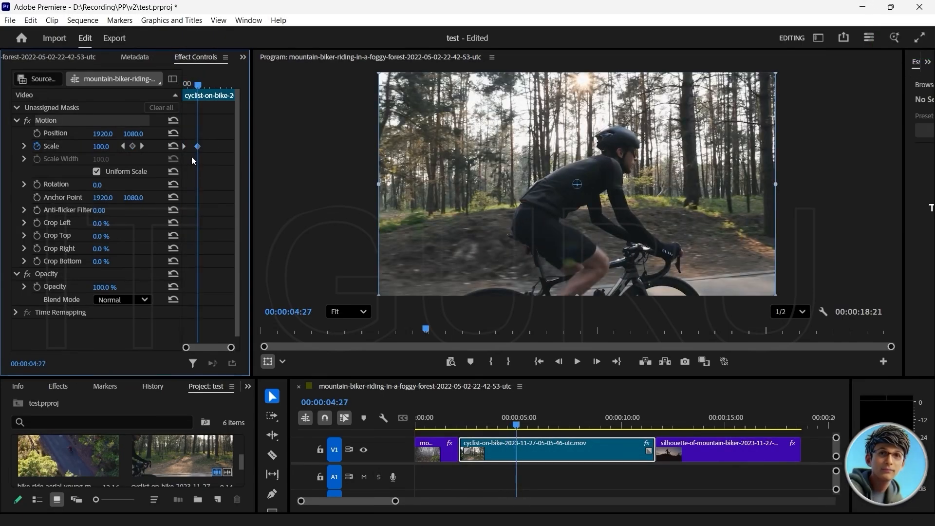
{"action": "left_click", "coordinate": [131, 146]}
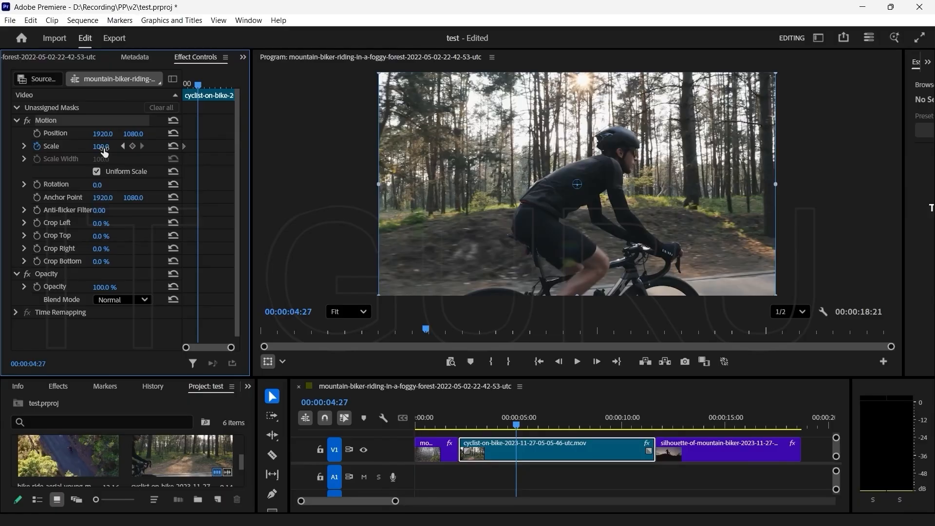
{"action": "left_click_drag", "start_coordinate": [103, 150], "coordinate": [136, 150]}
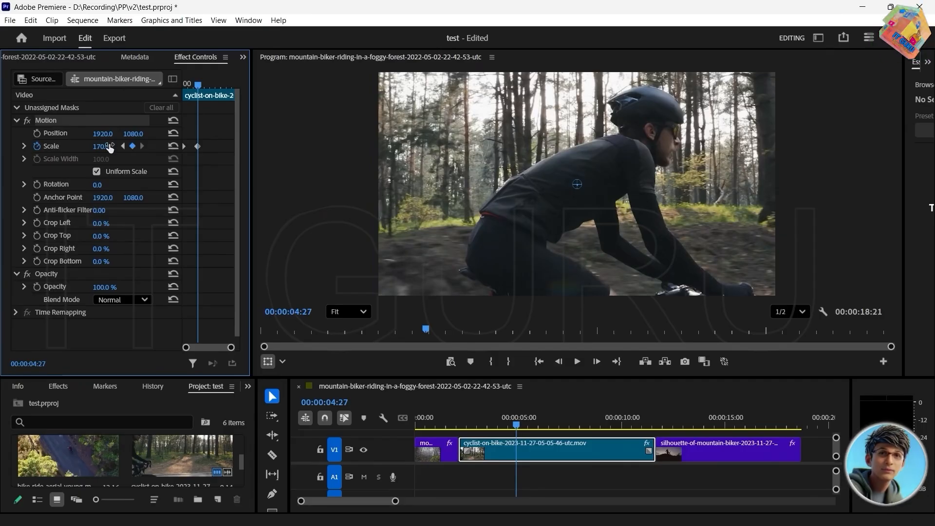
Step: Play back the cyclist-on-bike clip from its start into the silhouette clip to review the zoom
{"action": "left_click_drag", "start_coordinate": [196, 83], "coordinate": [121, 81]}
{"action": "key", "text": "space"}
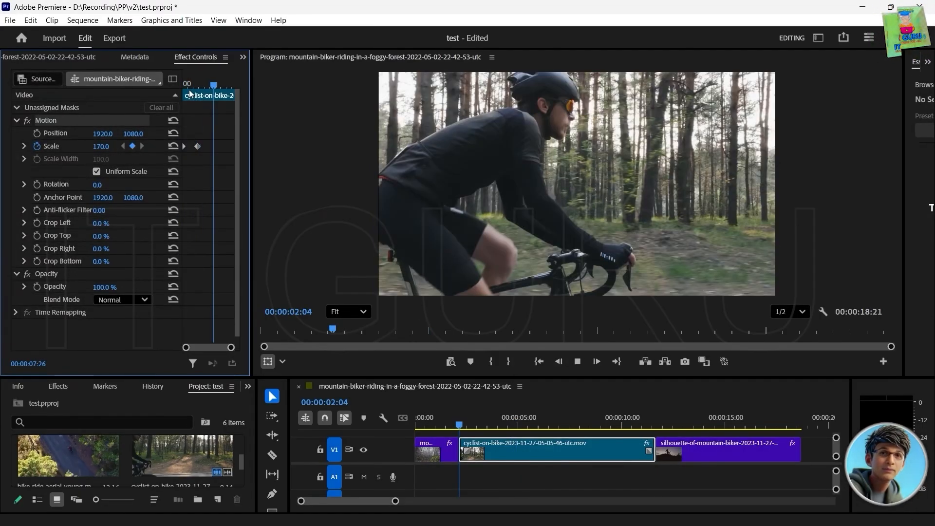
{"action": "left_click", "coordinate": [576, 365]}
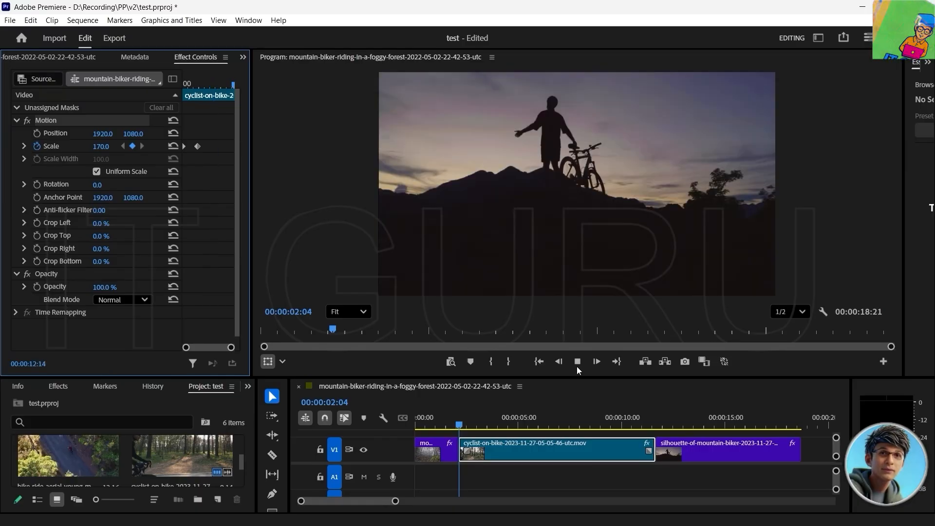
Step: Keyframe the silhouette clip at 00:00:14:07 with Scale at 333 and the vertical Position lowered so the man's whole figure fits the frame
{"action": "left_click", "coordinate": [713, 429]}
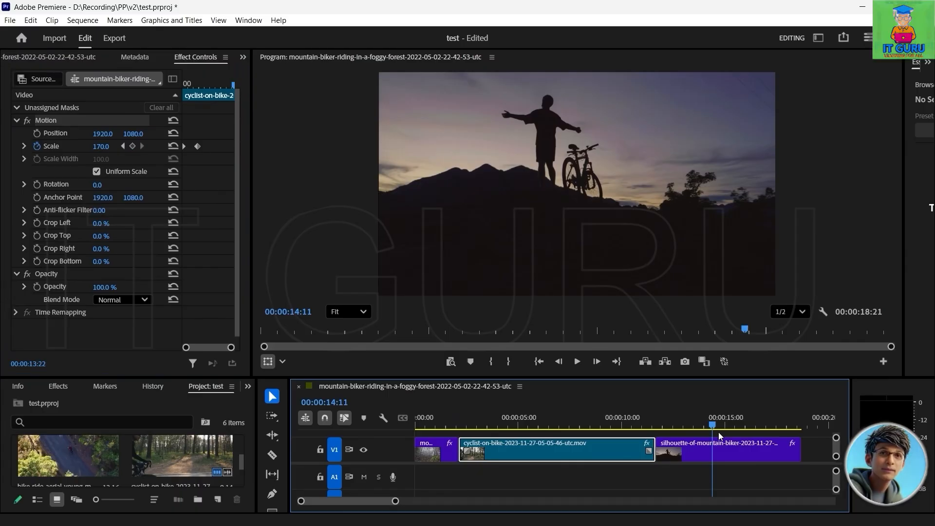
{"action": "left_click", "coordinate": [656, 430]}
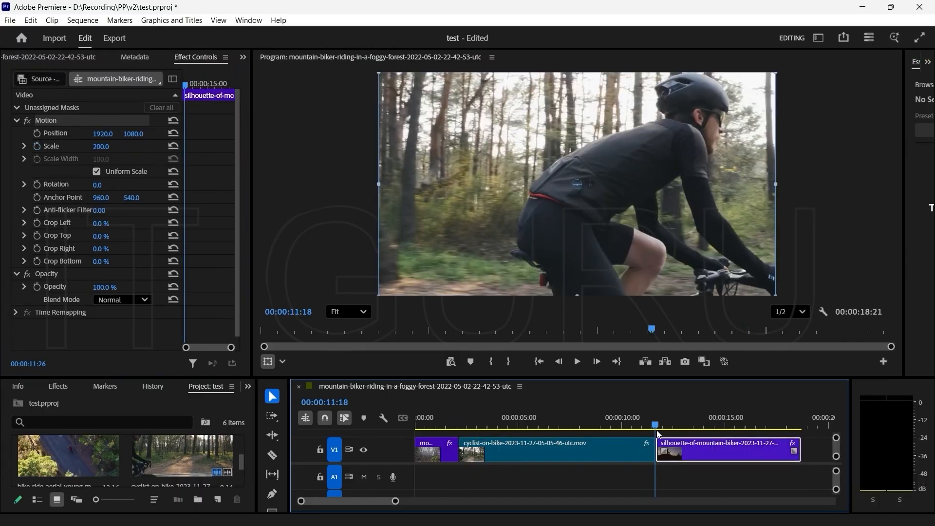
{"action": "left_click_drag", "start_coordinate": [657, 431], "coordinate": [707, 445]}
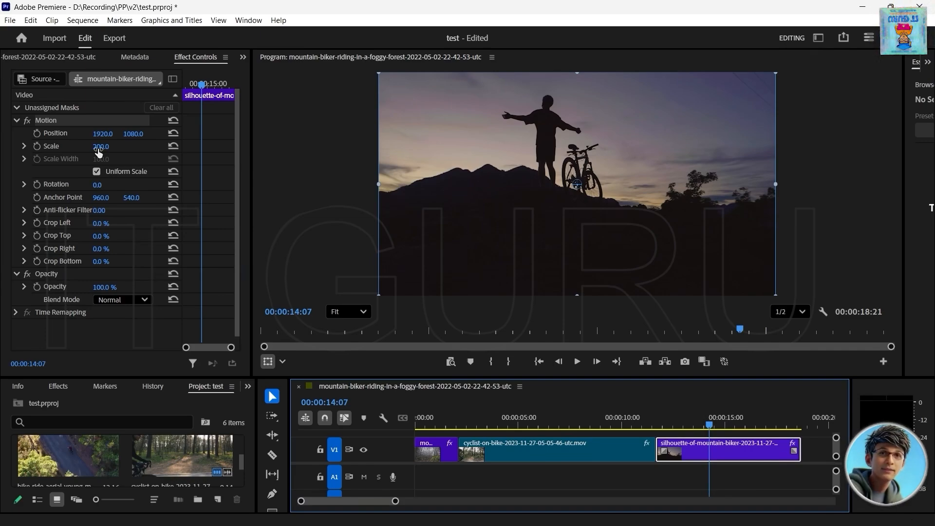
{"action": "left_click_drag", "start_coordinate": [99, 152], "coordinate": [106, 151]}
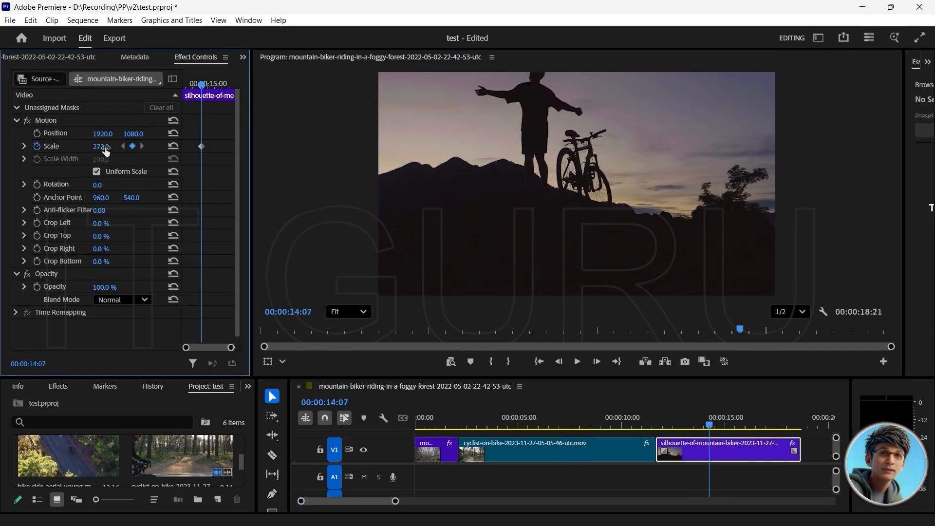
{"action": "left_click_drag", "start_coordinate": [106, 151], "coordinate": [136, 151]}
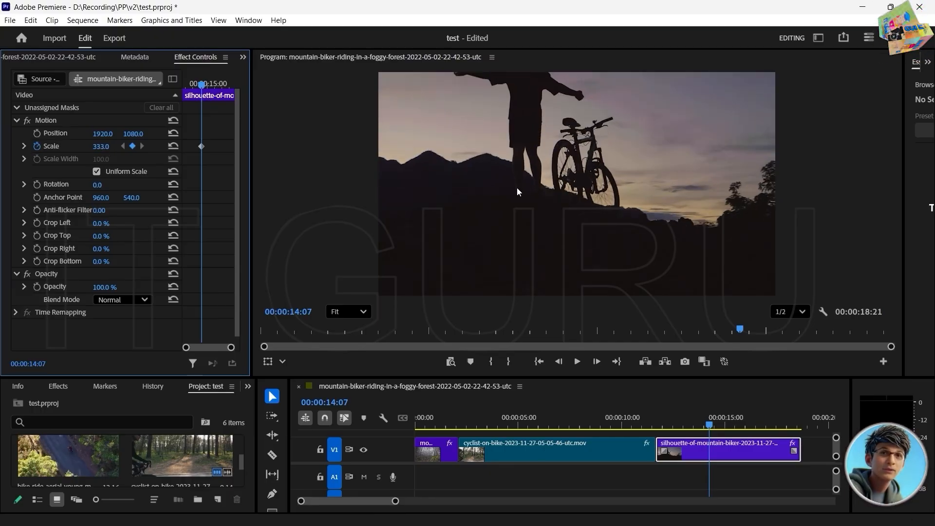
{"action": "left_click", "coordinate": [134, 134]}
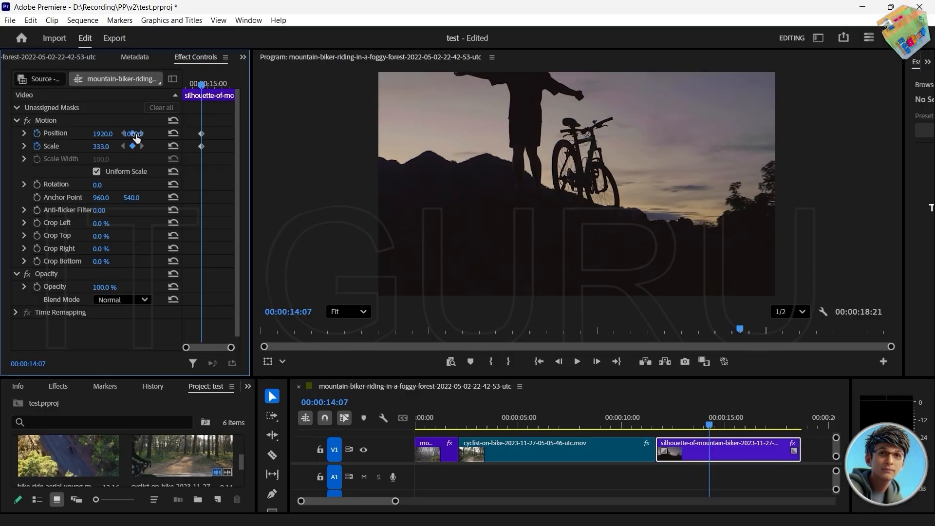
{"action": "left_click_drag", "start_coordinate": [136, 139], "coordinate": [175, 139]}
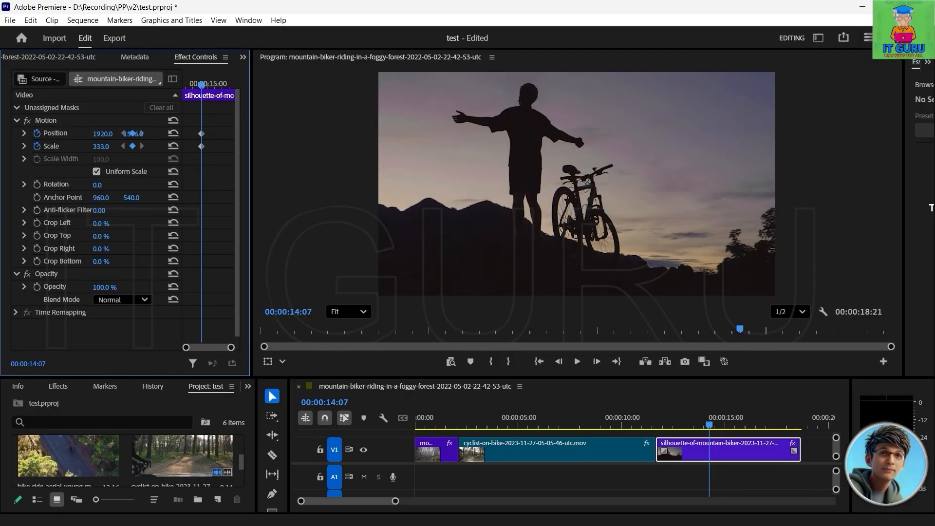
Step: Review the silhouette clip from its start to the end of the sequence
{"action": "key", "text": "Up"}
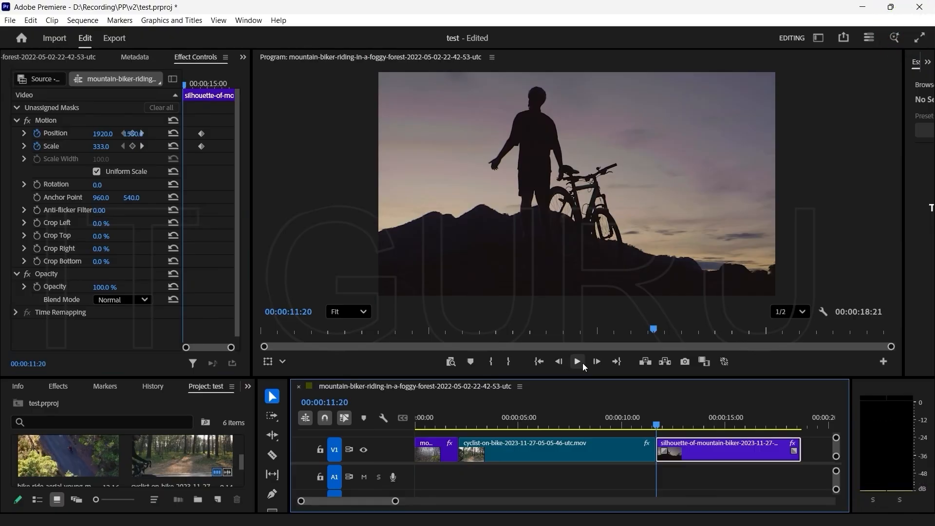
{"action": "left_click", "coordinate": [801, 427]}
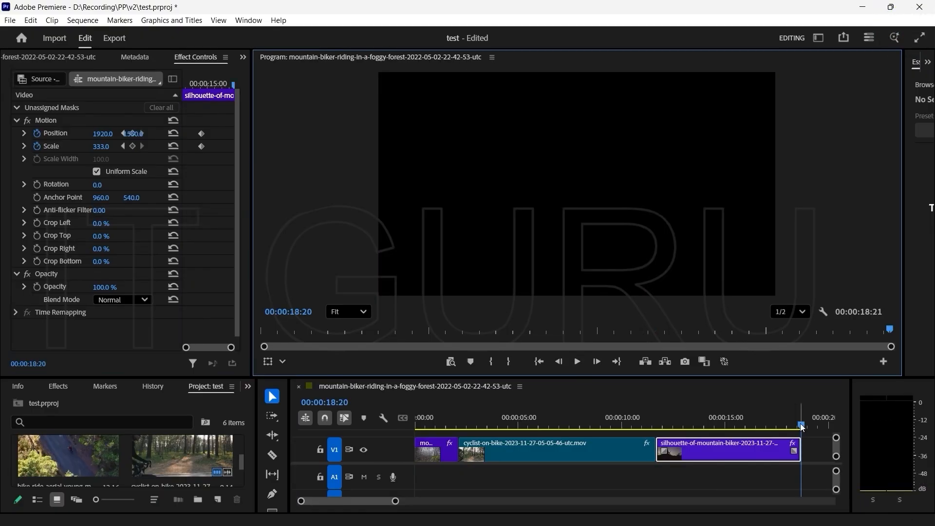
Step: Enlarge the timeline area and add a text title reading "IT GURU" on track V2 at the start of the sequence
{"action": "key", "text": "Home"}
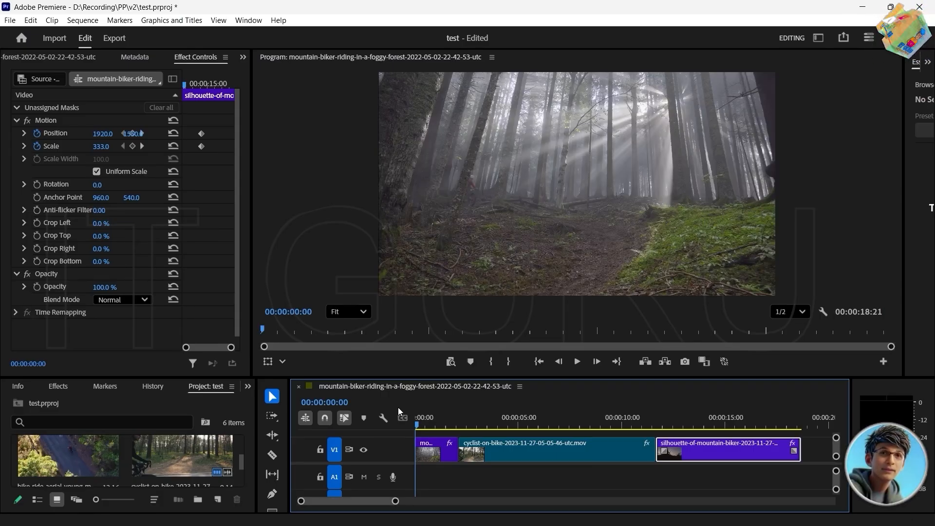
{"action": "left_click_drag", "start_coordinate": [307, 379], "coordinate": [306, 323]}
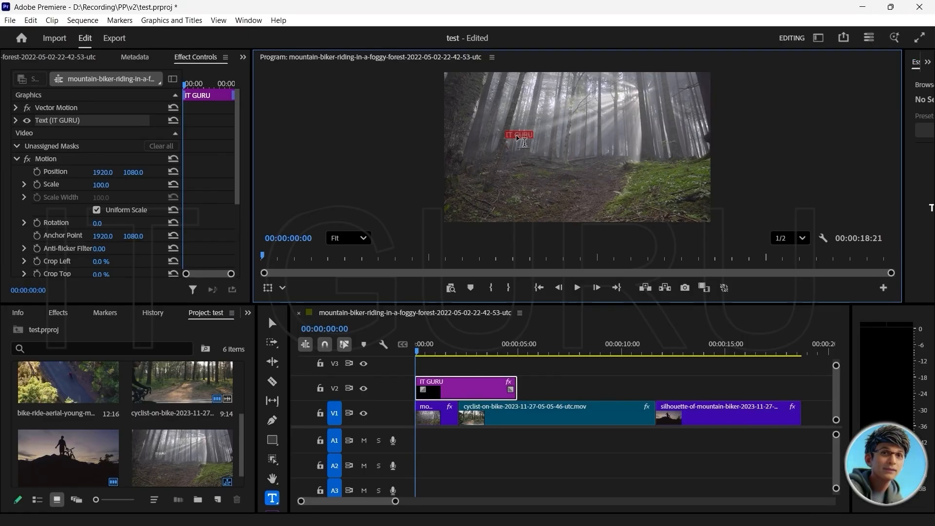
{"action": "left_click", "coordinate": [467, 389]}
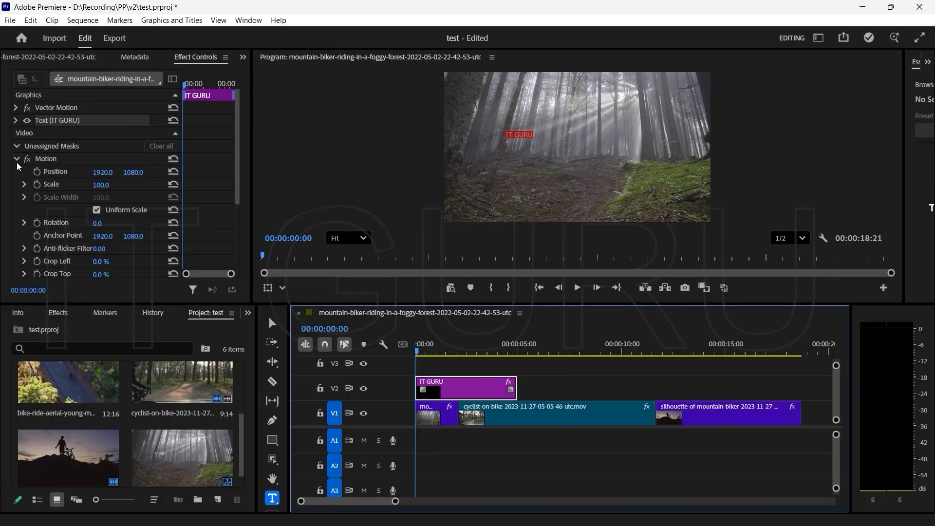
Step: Set the IT GURU title's font size to 400 and centre-align its text
{"action": "left_click", "coordinate": [16, 124]}
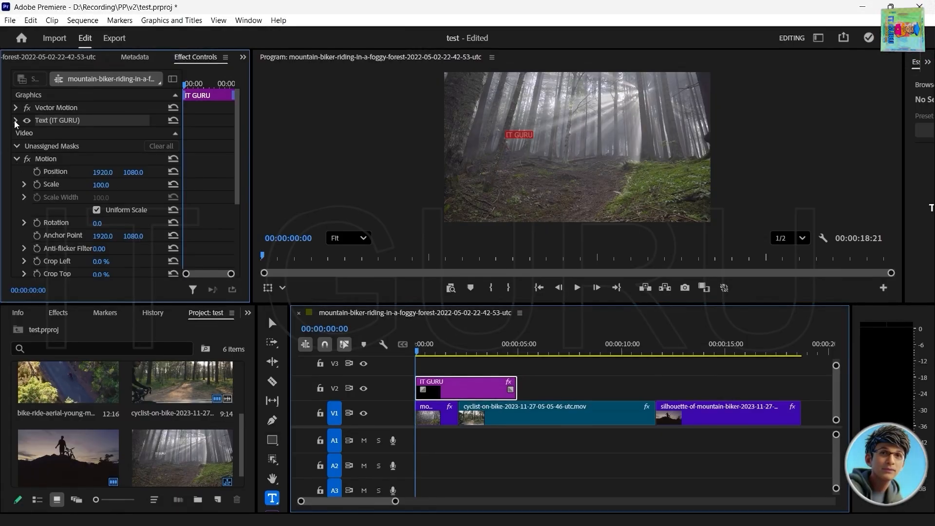
{"action": "left_click", "coordinate": [16, 120]}
{"action": "left_click_drag", "start_coordinate": [66, 217], "coordinate": [190, 228]}
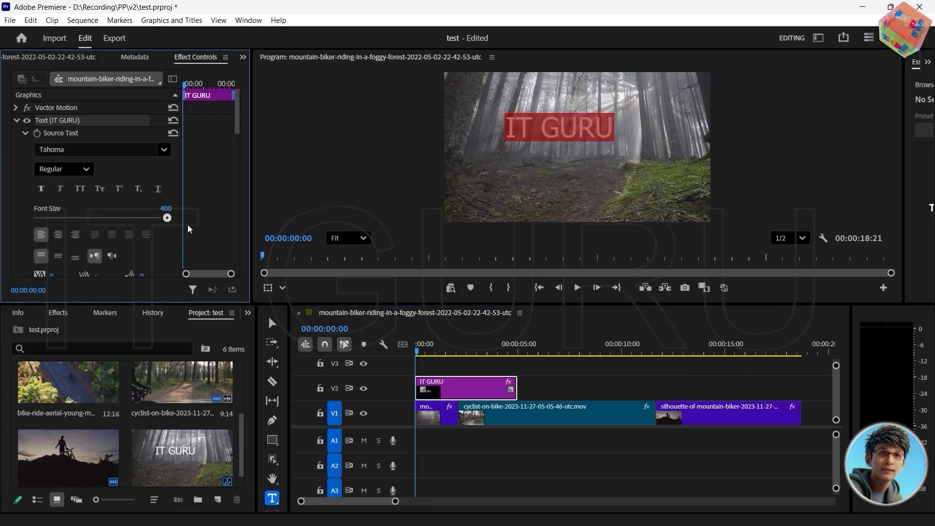
{"action": "left_click", "coordinate": [58, 235]}
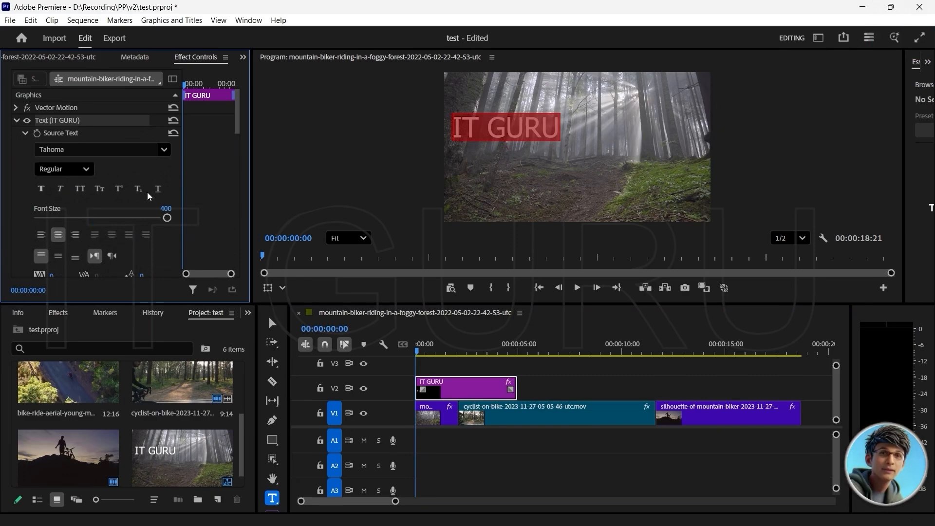
Step: Change the IT GURU title's font to Arialic Hollow and apply faux bold
{"action": "scroll", "coordinate": [69, 253], "scroll_direction": "down", "scroll_amount": 2}
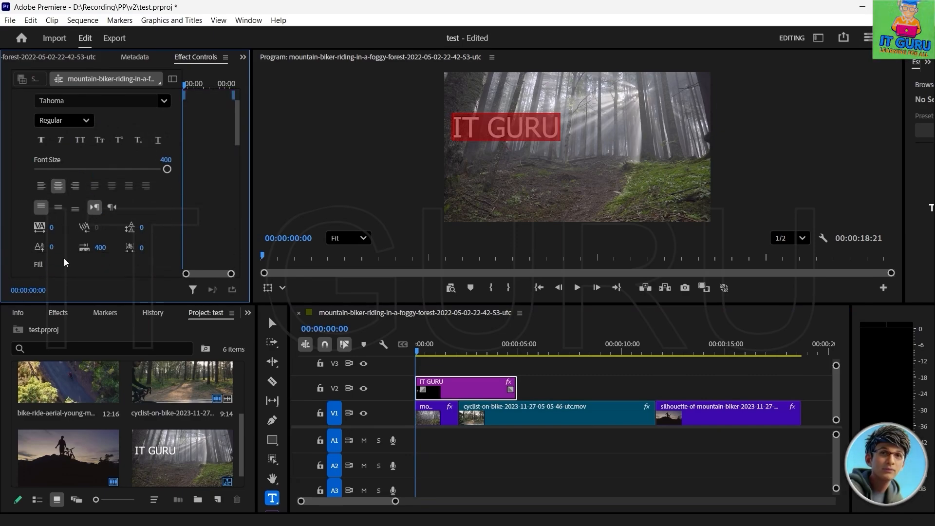
{"action": "scroll", "coordinate": [68, 253], "scroll_direction": "down", "scroll_amount": 1}
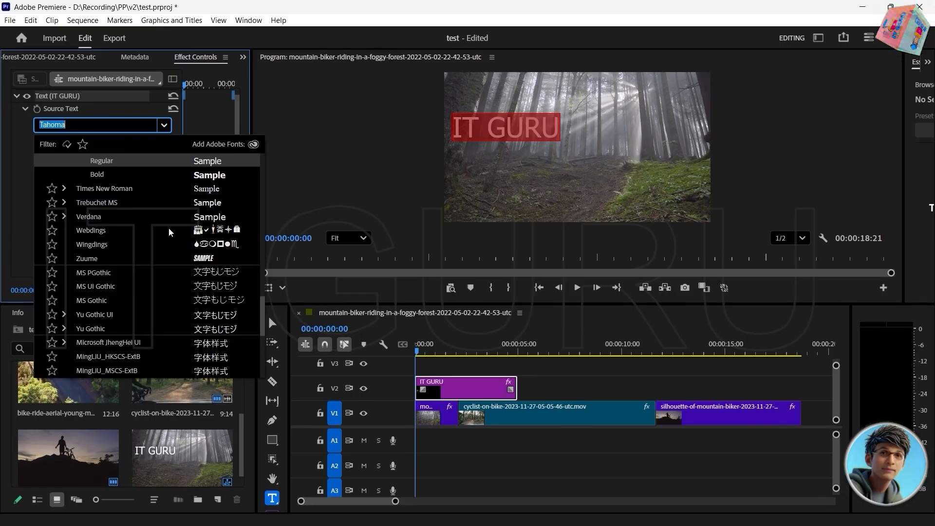
{"action": "scroll", "coordinate": [170, 232], "scroll_direction": "up", "scroll_amount": 10}
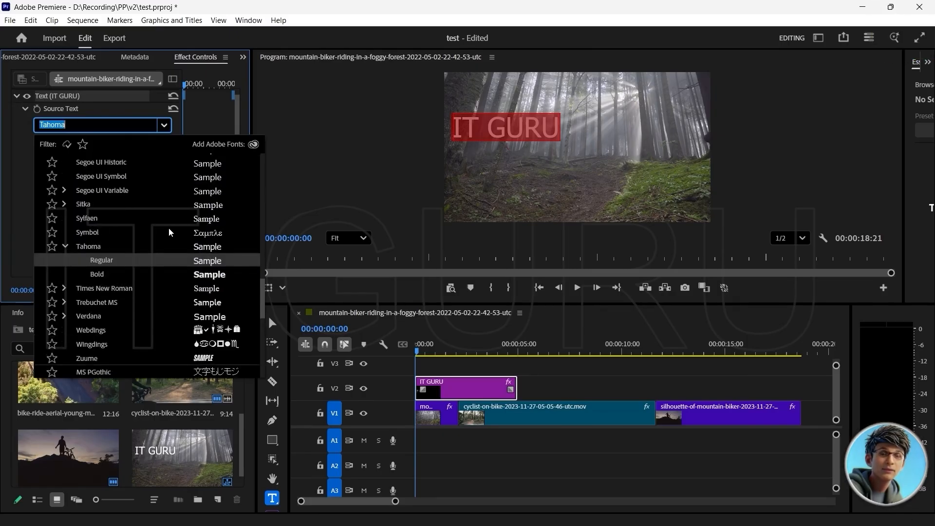
{"action": "scroll", "coordinate": [169, 233], "scroll_direction": "up", "scroll_amount": 5}
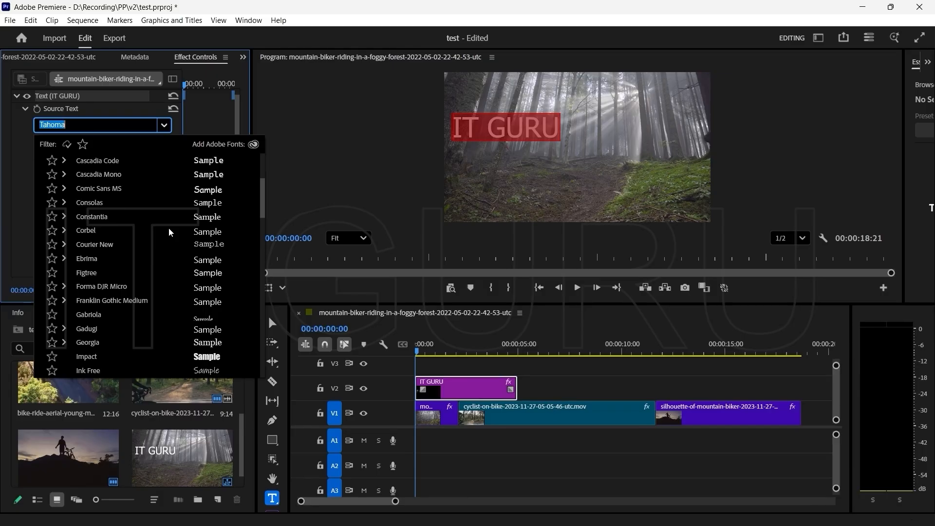
{"action": "scroll", "coordinate": [169, 233], "scroll_direction": "up", "scroll_amount": 1}
{"action": "scroll", "coordinate": [169, 232], "scroll_direction": "up", "scroll_amount": 1}
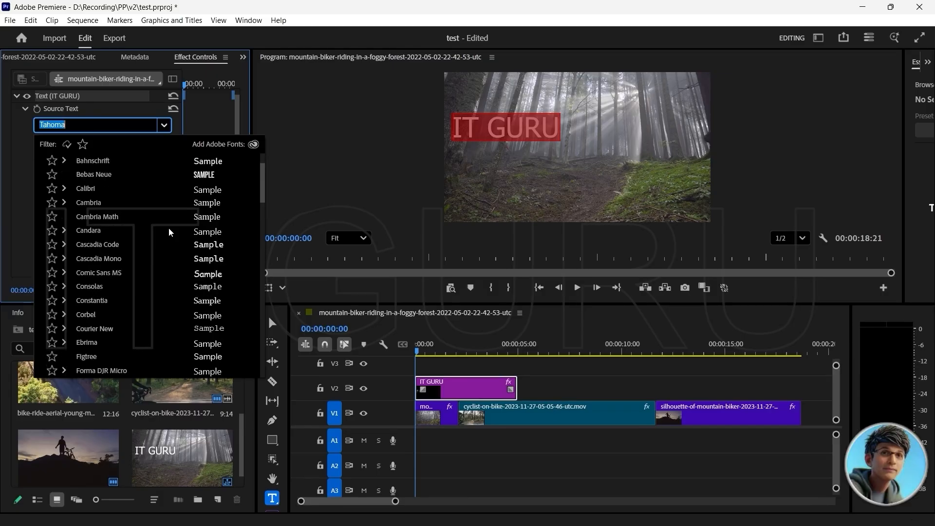
{"action": "scroll", "coordinate": [170, 232], "scroll_direction": "up", "scroll_amount": 1}
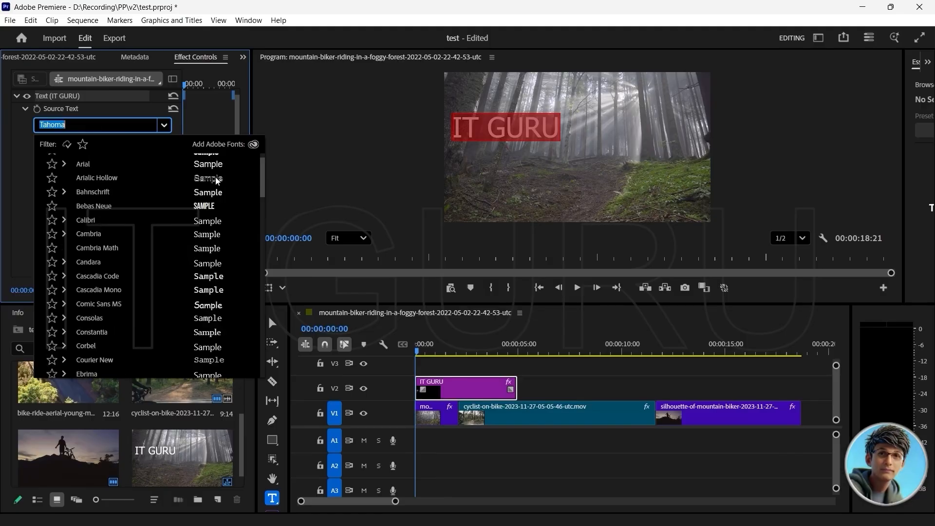
{"action": "left_click", "coordinate": [217, 180]}
{"action": "left_click", "coordinate": [41, 165]}
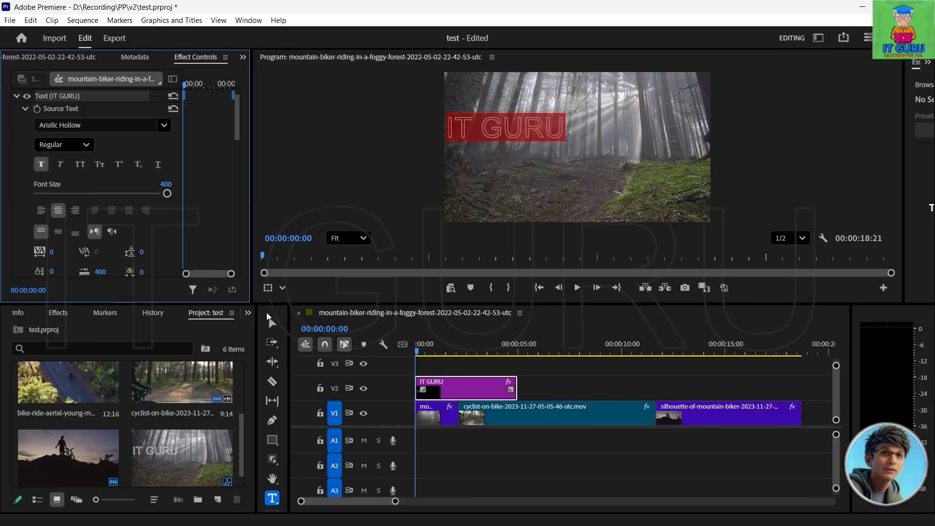
Step: Move the IT GURU title to the middle of the frame with the Selection tool
{"action": "key", "text": "Escape"}
{"action": "left_click_drag", "start_coordinate": [525, 152], "coordinate": [407, 146]}
{"action": "left_click_drag", "start_coordinate": [474, 145], "coordinate": [605, 154]}
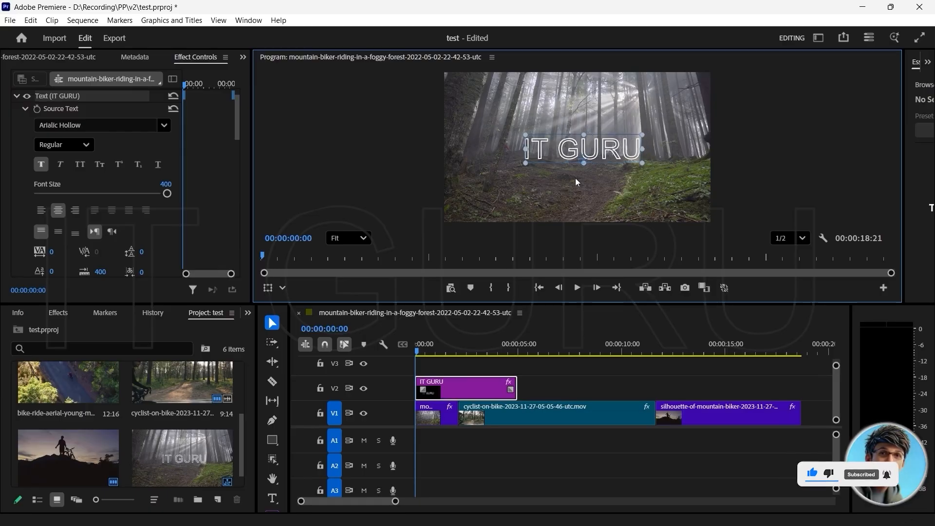
Step: Keyframe the title clip's Position at 1920, 1080 at 00:00:00:24 and with horizontal Position -1069 at 00:00:00:00 for a slide-in
{"action": "mouse_move", "coordinate": [444, 351]}
{"action": "left_mouse_down"}
{"action": "mouse_move", "coordinate": [457, 351]}
{"action": "mouse_move", "coordinate": [435, 353]}
{"action": "left_mouse_up"}
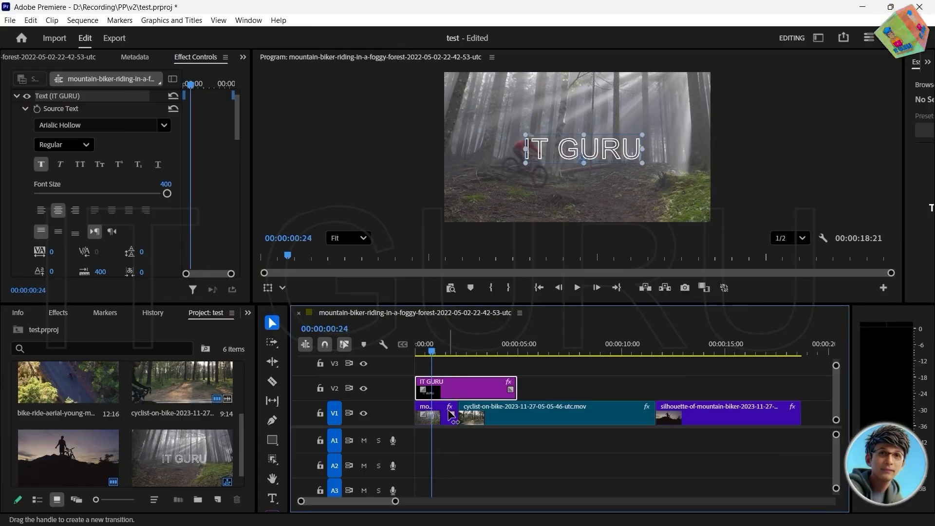
{"action": "left_click", "coordinate": [18, 97]}
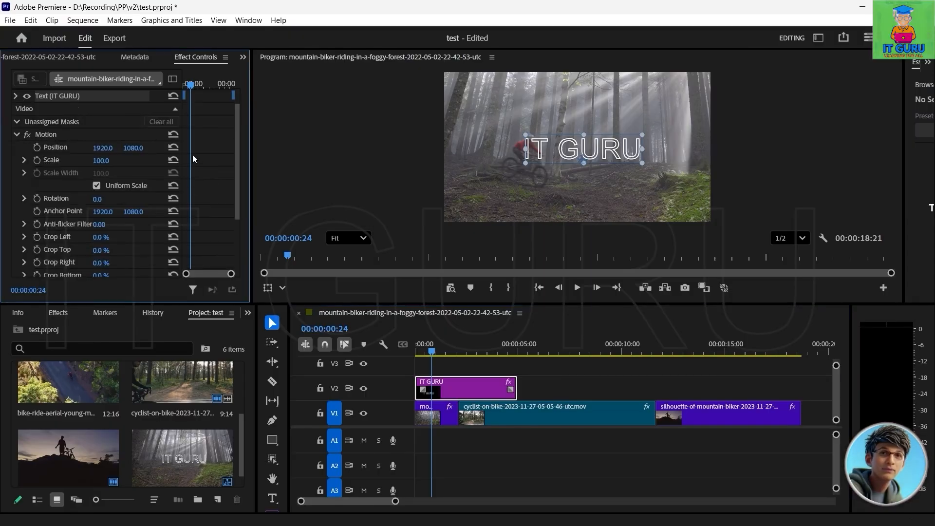
{"action": "left_click", "coordinate": [36, 147]}
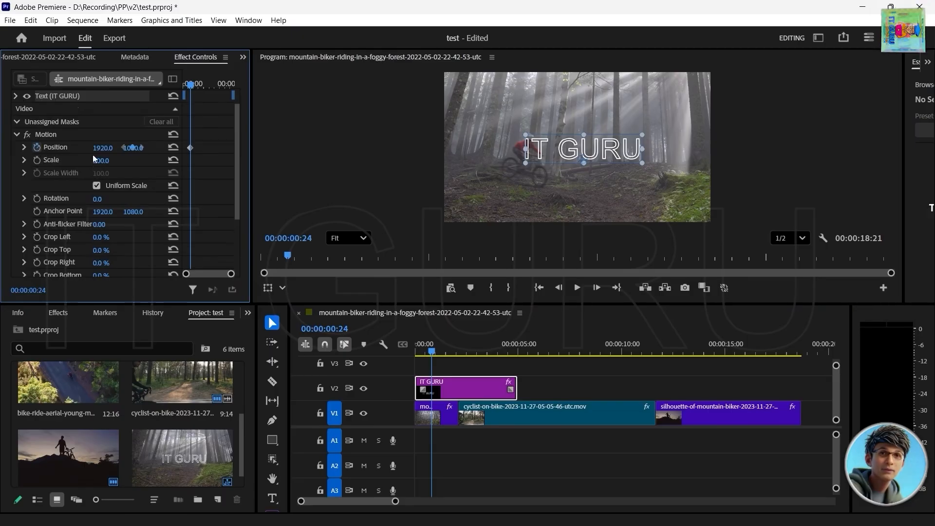
{"action": "left_click_drag", "start_coordinate": [191, 85], "coordinate": [100, 80]}
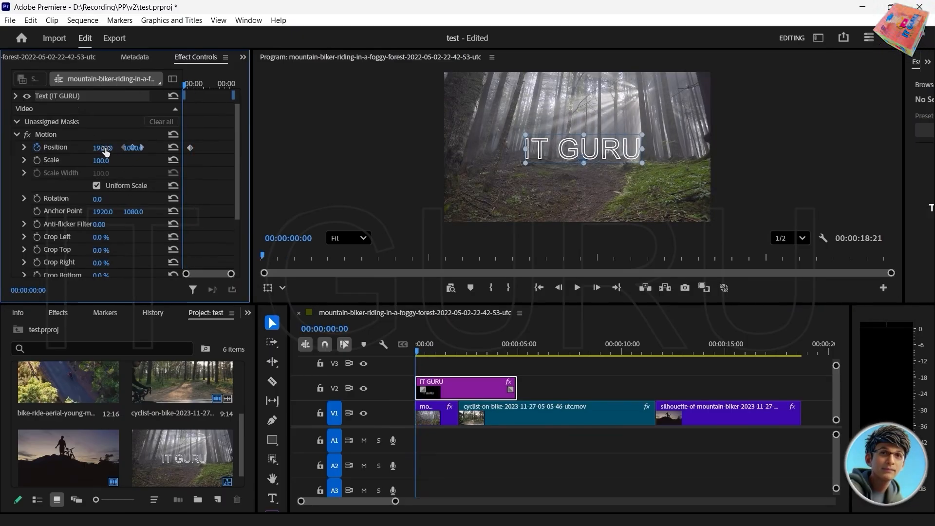
{"action": "mouse_move", "coordinate": [102, 147]}
{"action": "left_mouse_down"}
{"action": "mouse_move", "coordinate": [56, 148]}
{"action": "mouse_move", "coordinate": [93, 148]}
{"action": "left_mouse_up"}
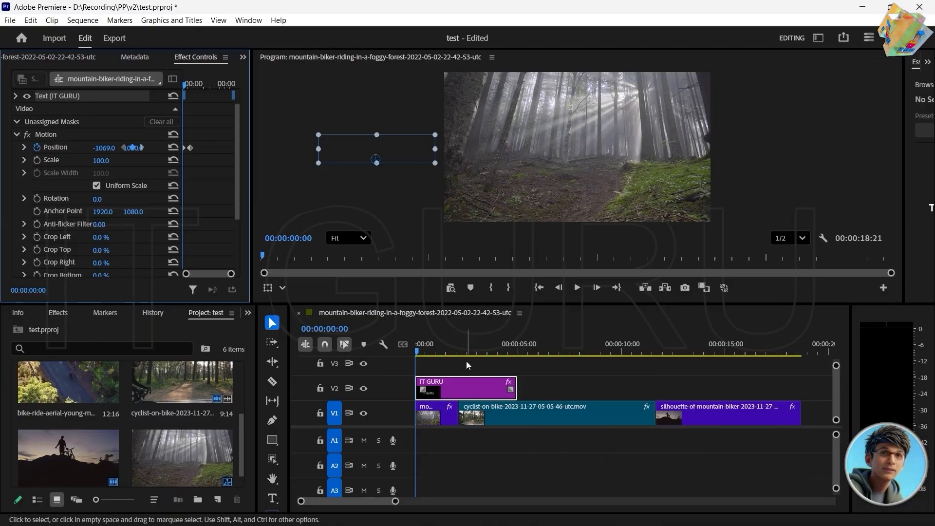
Step: Play back the opening to check the title's slide-in and move the playhead to 00:00:14:11 in the silhouette clip
{"action": "left_click", "coordinate": [577, 288]}
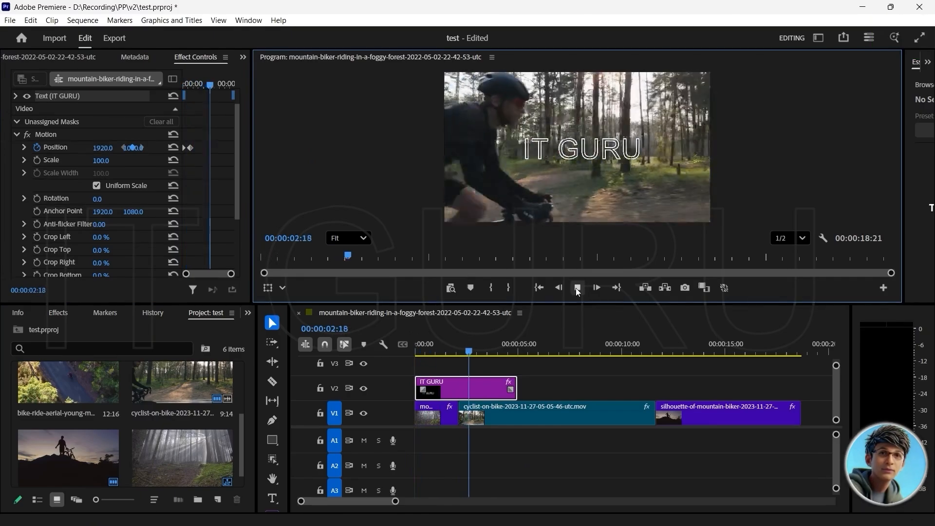
{"action": "left_click", "coordinate": [577, 288]}
{"action": "left_click_drag", "start_coordinate": [479, 352], "coordinate": [709, 369]}
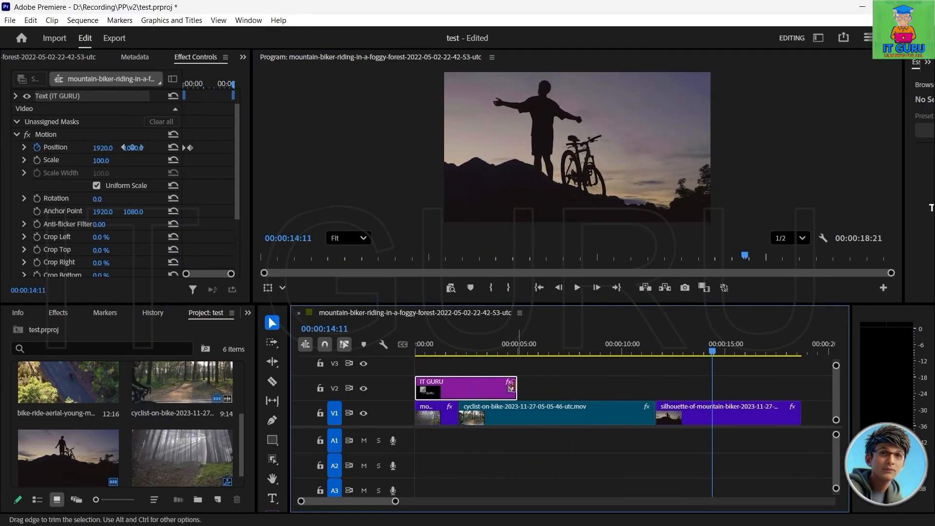
Step: Extend the IT GURU title clip to the end of the sequence and keyframe its Position at 1920, 1080 at 00:00:15:16
{"action": "left_click_drag", "start_coordinate": [516, 388], "coordinate": [801, 388]}
{"action": "left_click_drag", "start_coordinate": [712, 351], "coordinate": [735, 353]}
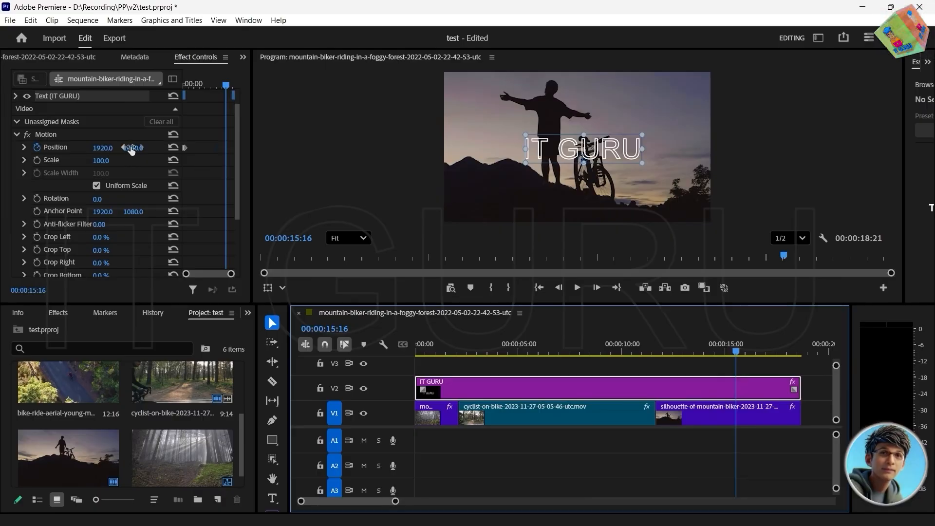
{"action": "left_click_drag", "start_coordinate": [273, 167], "coordinate": [350, 167]}
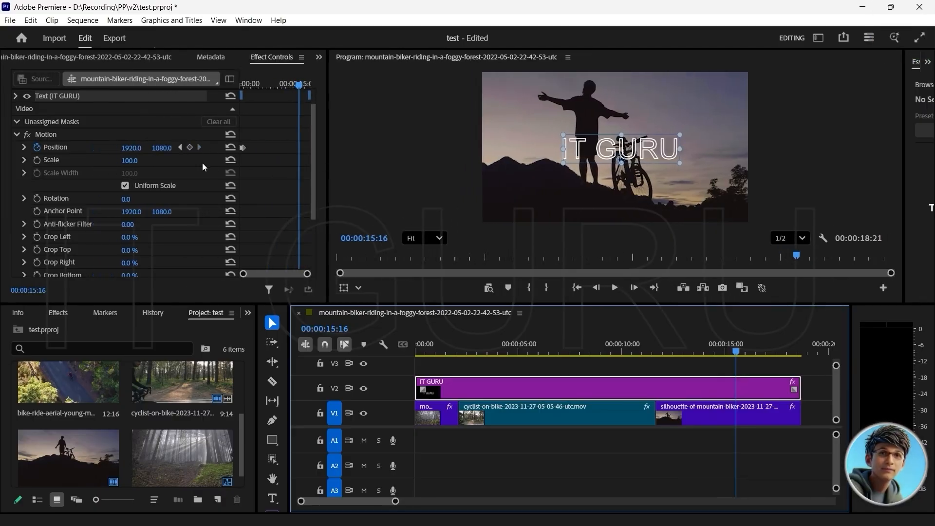
{"action": "left_click", "coordinate": [189, 149]}
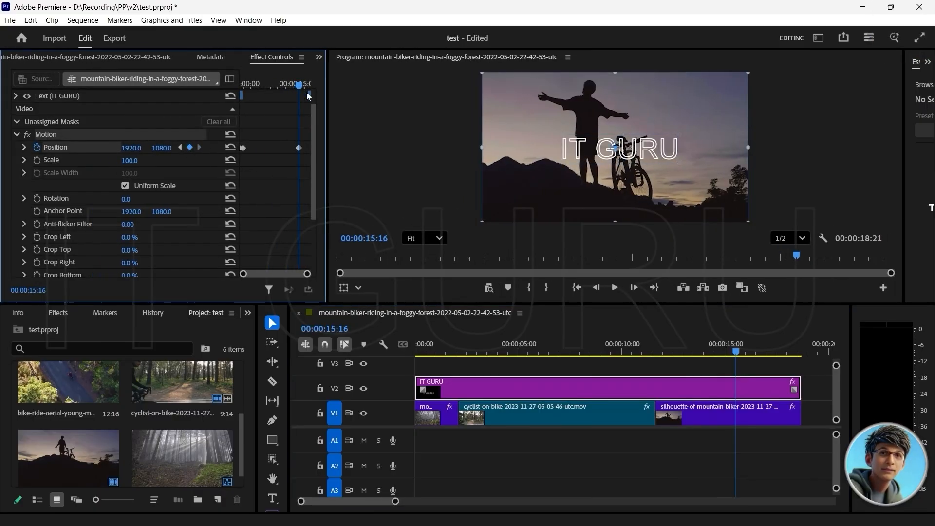
Step: Keyframe the title clip's horizontal Position at 4626 at 00:00:18:20 so it slides out of the frame
{"action": "left_click_drag", "start_coordinate": [296, 83], "coordinate": [313, 100]}
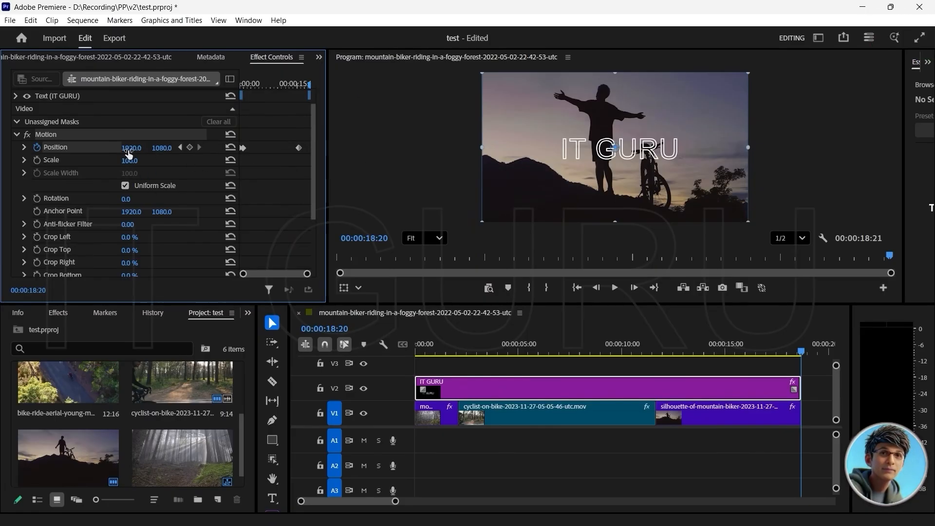
{"action": "left_click_drag", "start_coordinate": [129, 147], "coordinate": [2, 152]}
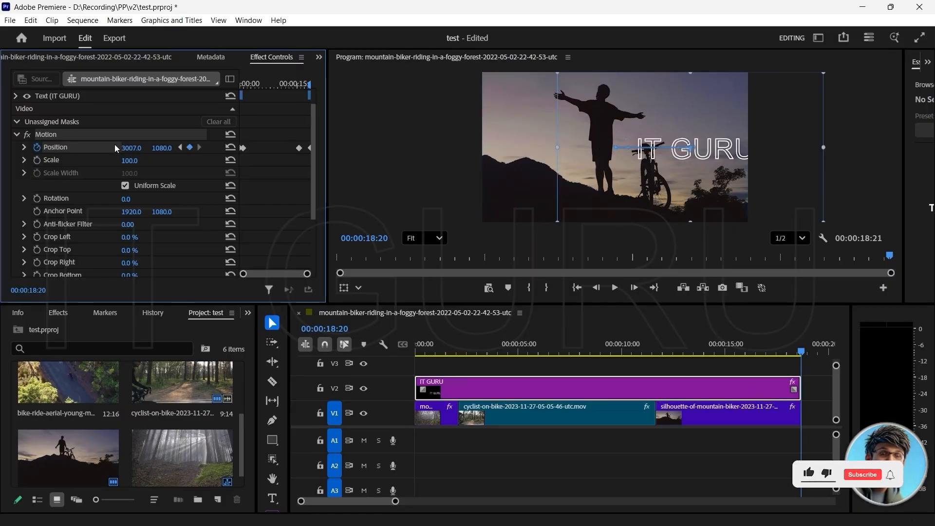
{"action": "left_click_drag", "start_coordinate": [130, 148], "coordinate": [1, 142]}
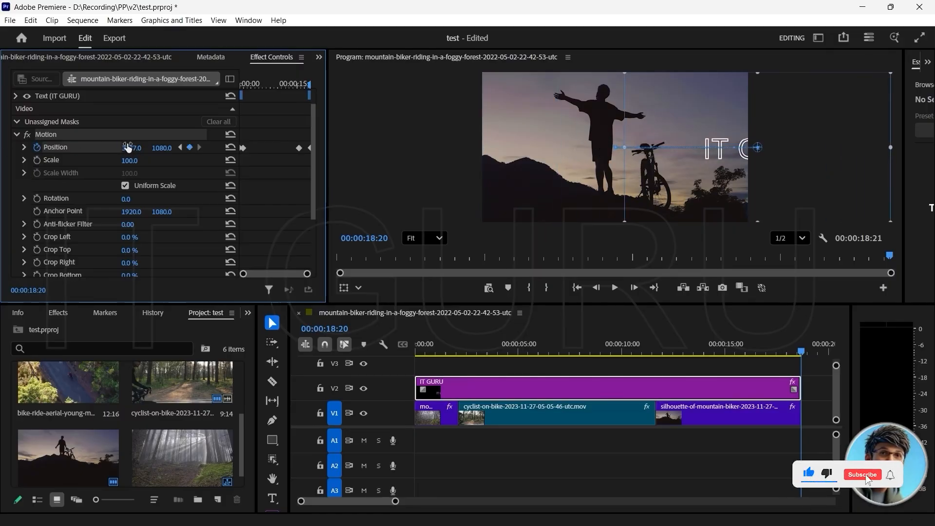
{"action": "left_click_drag", "start_coordinate": [127, 148], "coordinate": [2, 184]}
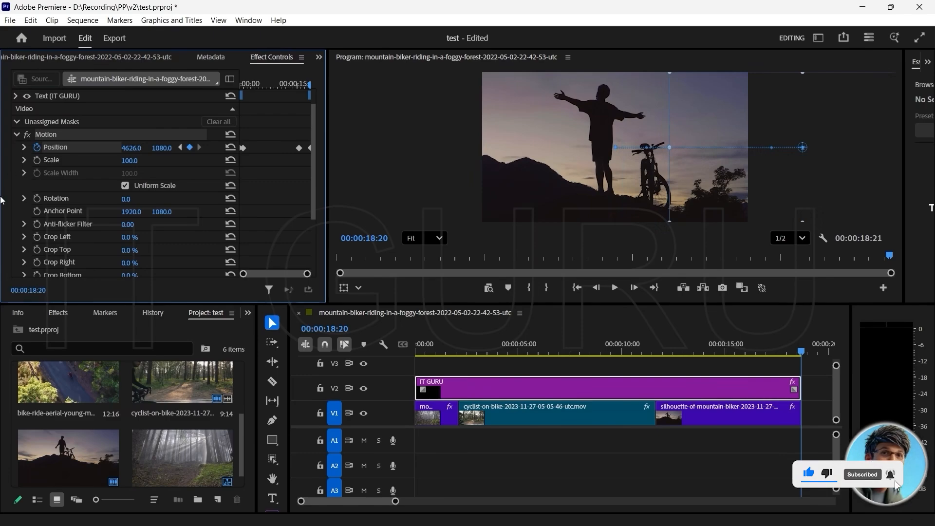
Step: Try setting the title clip's Opacity to 0% without a keyframe, play back the opening, and undo the opacity change
{"action": "left_click_drag", "start_coordinate": [801, 351], "coordinate": [366, 372]}
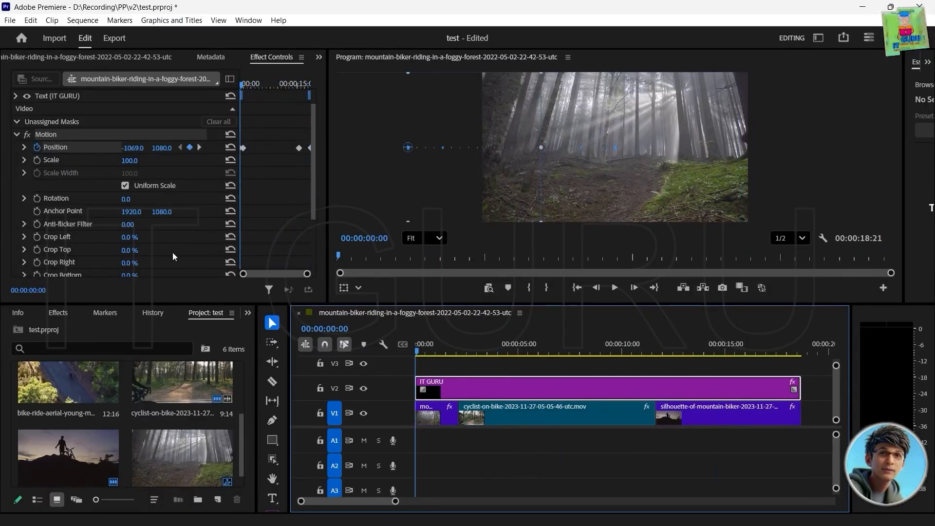
{"action": "scroll", "coordinate": [171, 253], "scroll_direction": "down", "scroll_amount": 3}
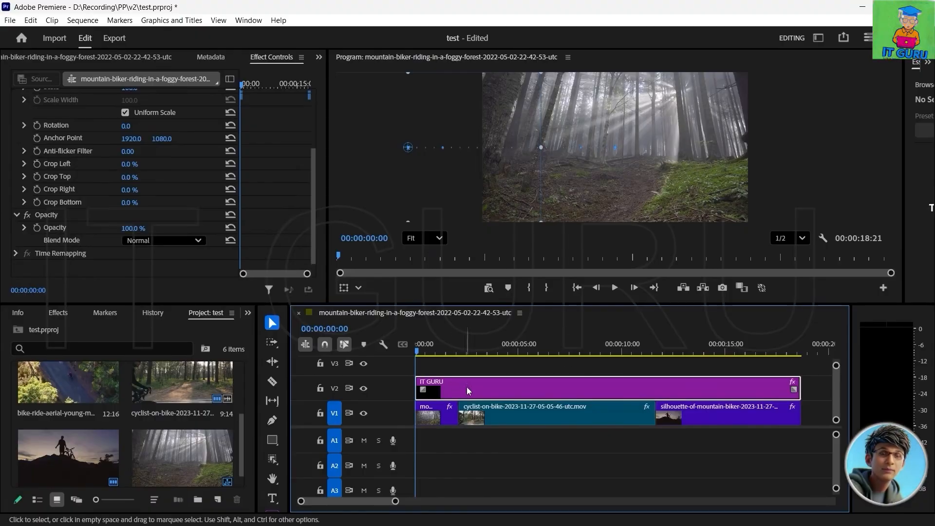
{"action": "scroll", "coordinate": [322, 124], "scroll_direction": "up", "scroll_amount": 4}
{"action": "scroll", "coordinate": [325, 141], "scroll_direction": "down", "scroll_amount": 2}
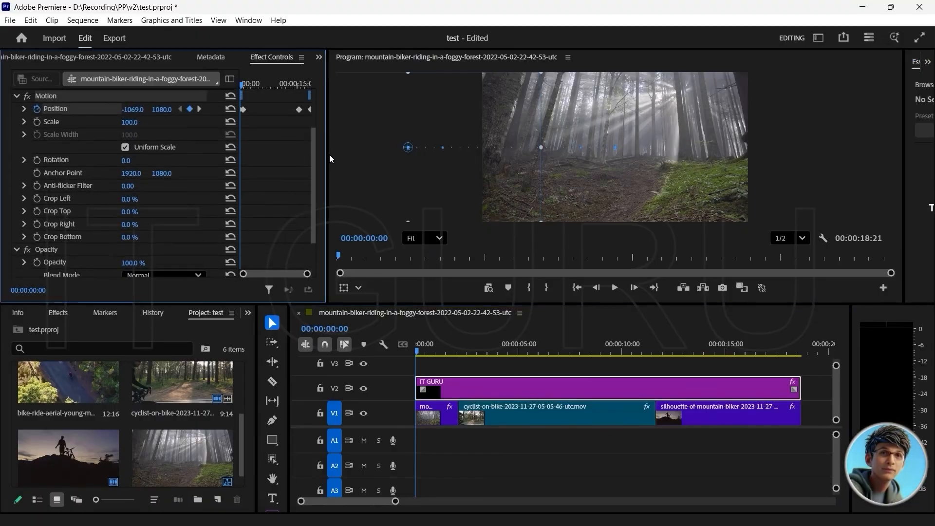
{"action": "scroll", "coordinate": [329, 154], "scroll_direction": "up", "scroll_amount": 1}
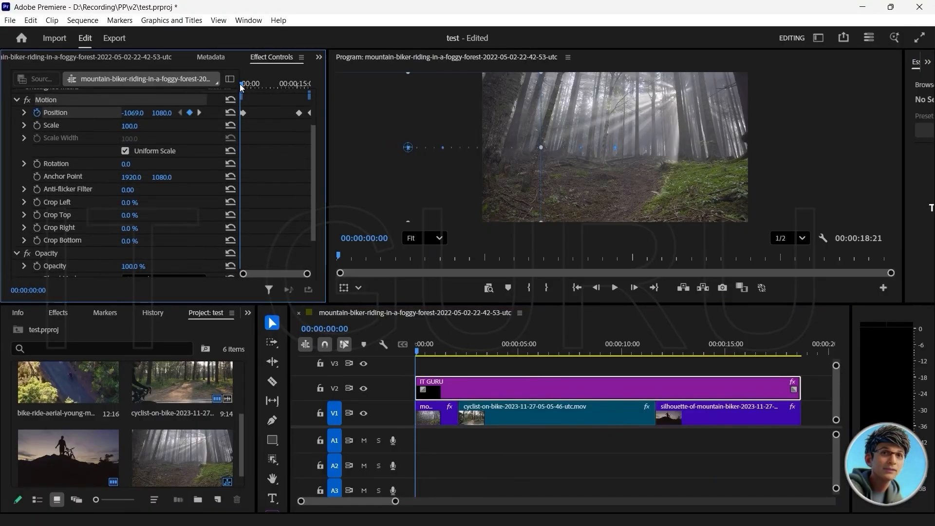
{"action": "left_click", "coordinate": [129, 266]}
{"action": "type", "text": "0"}
{"action": "key", "text": "Return"}
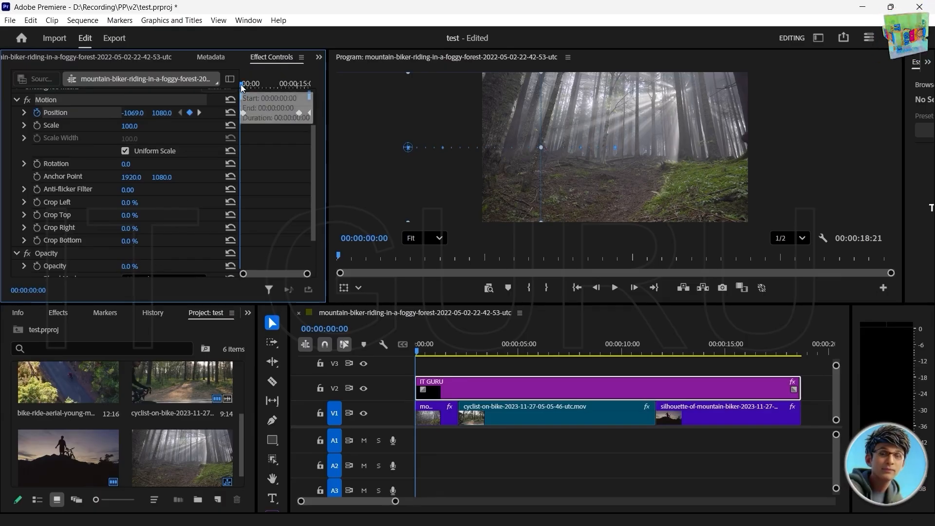
{"action": "key", "text": "space"}
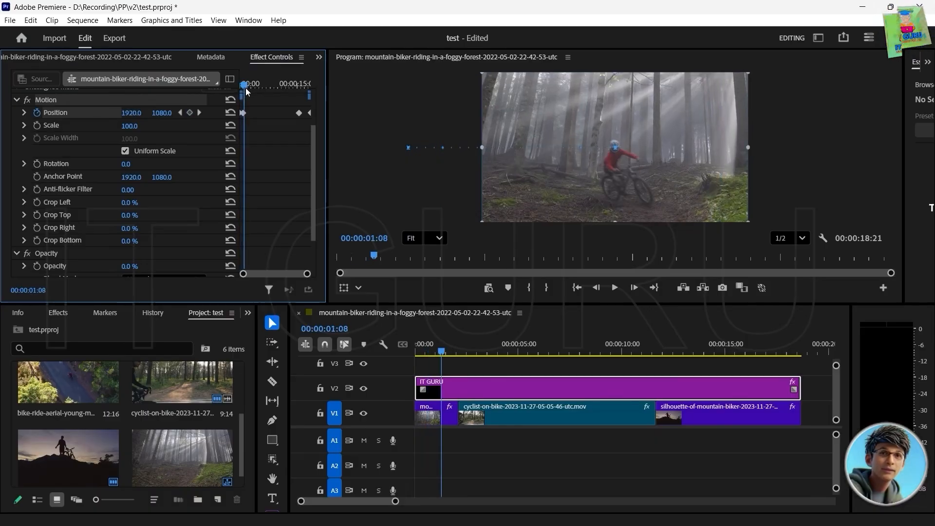
{"action": "left_click_drag", "start_coordinate": [246, 89], "coordinate": [245, 89]}
{"action": "key", "text": "ctrl+z"}
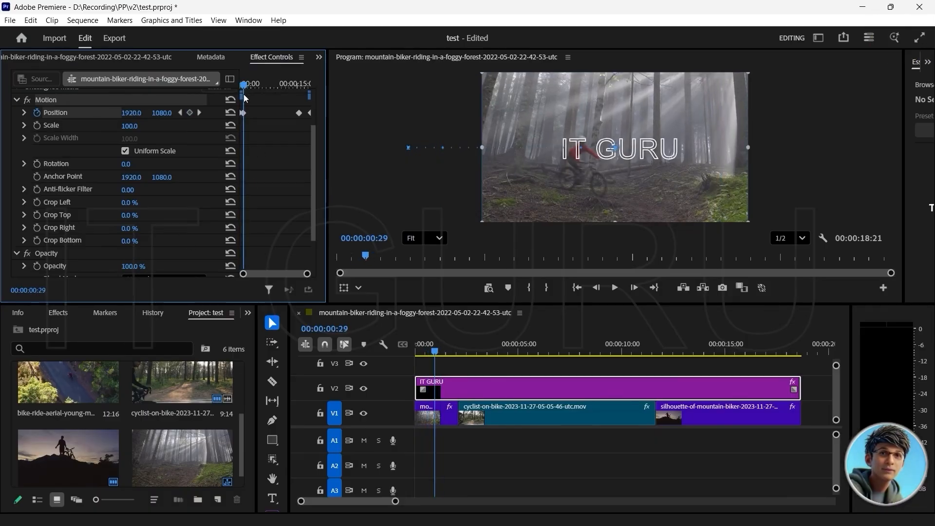
Step: Return to 00:00:00:00 and keyframe the title clip's Opacity at 0%
{"action": "left_click_drag", "start_coordinate": [246, 95], "coordinate": [303, 95]}
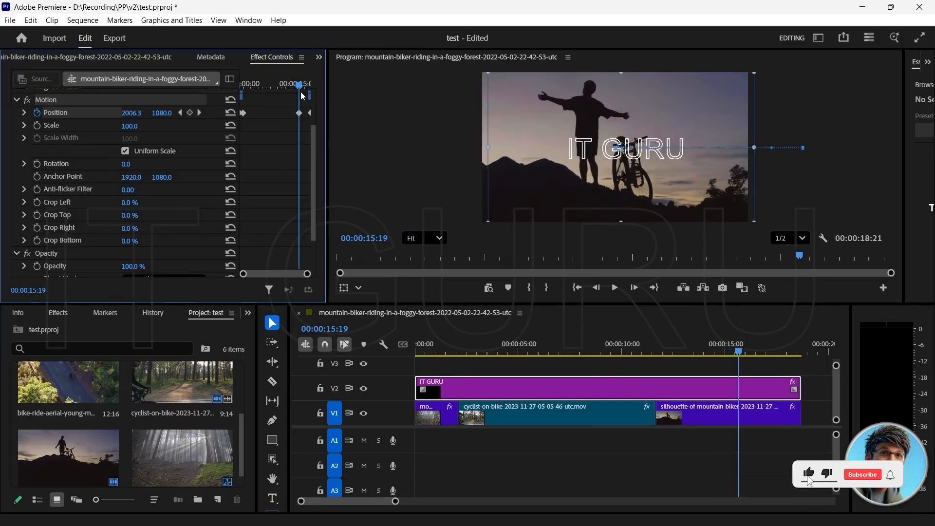
{"action": "left_click_drag", "start_coordinate": [302, 96], "coordinate": [196, 93]}
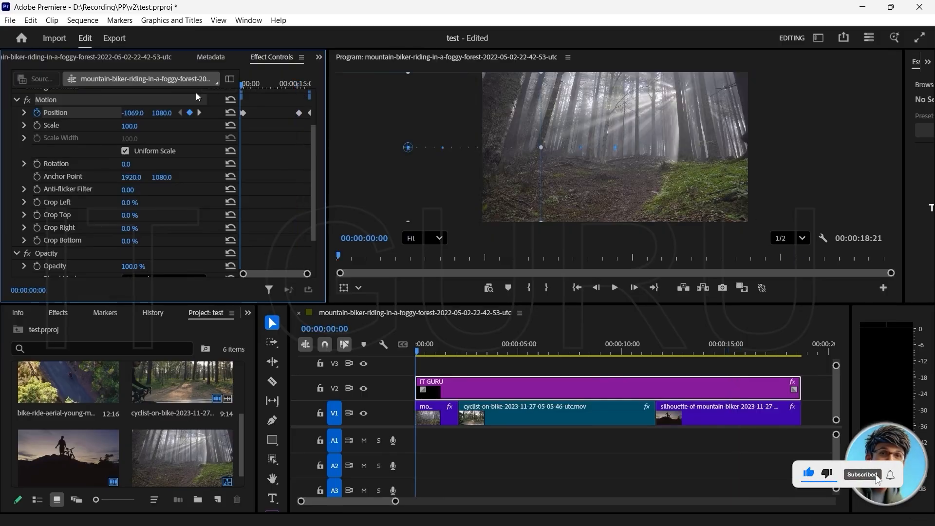
{"action": "left_click", "coordinate": [37, 266]}
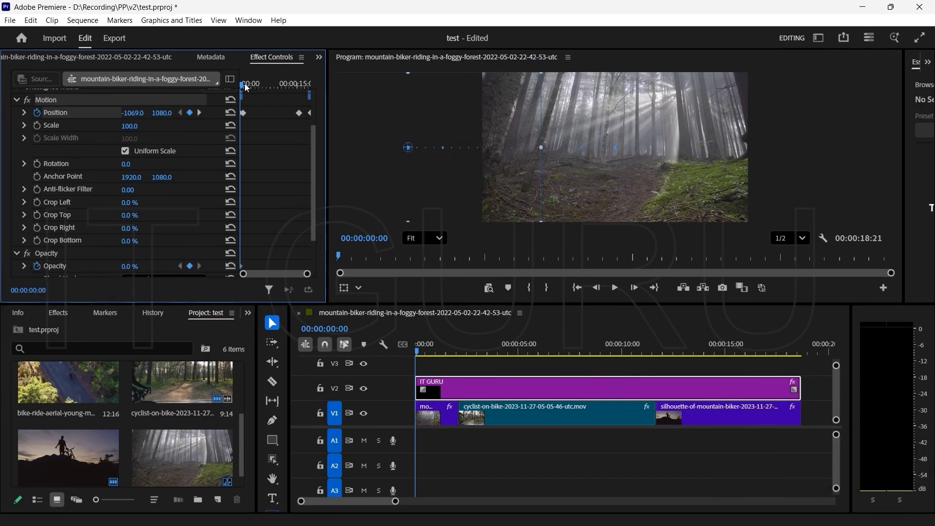
{"action": "left_click_drag", "start_coordinate": [247, 87], "coordinate": [247, 87]}
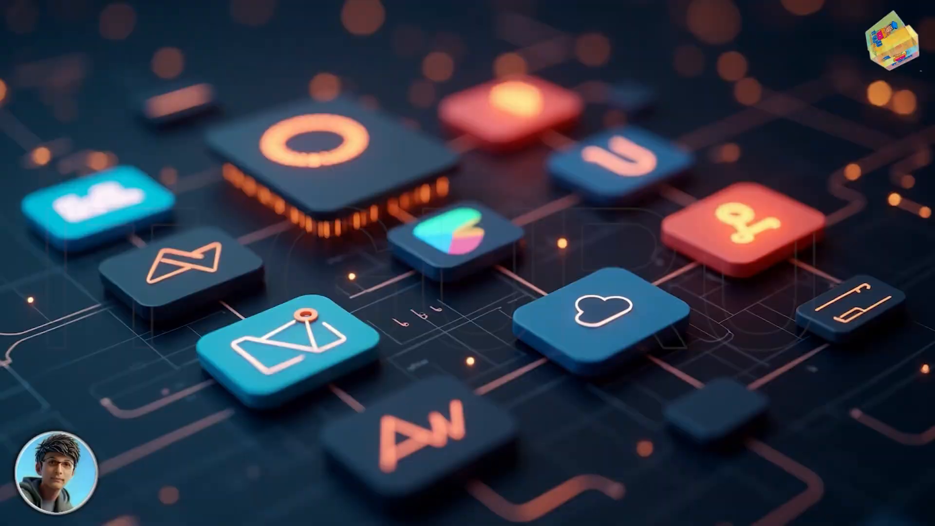